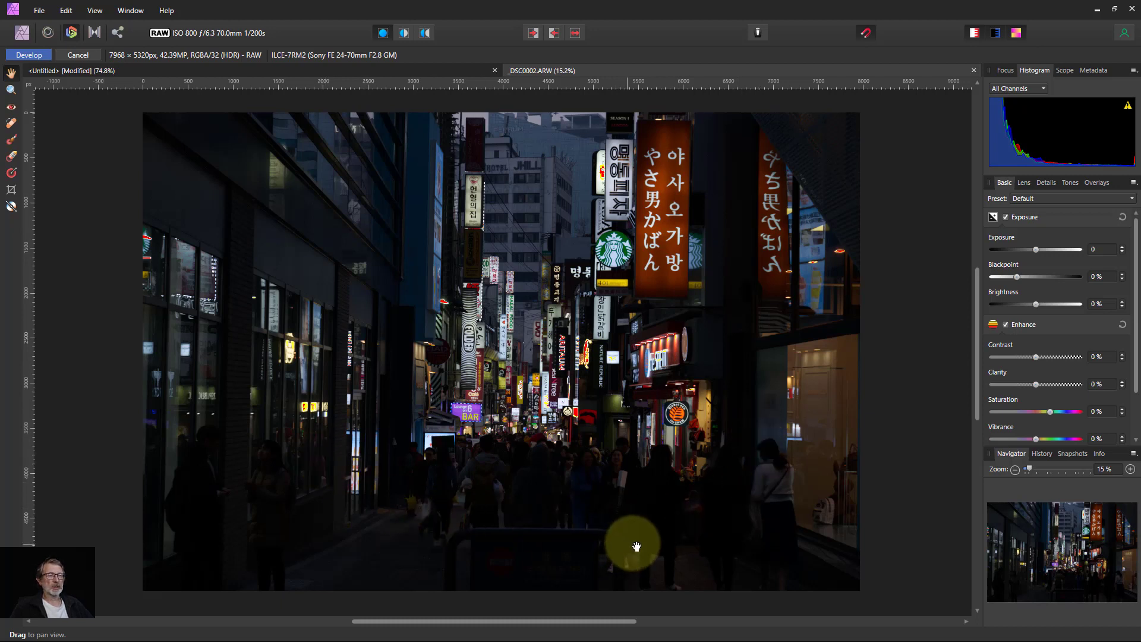
Step: Enable Shadows & Highlights with Shadows at 59% and Highlights at -70%
scroll(1096, 410, "down", 2)
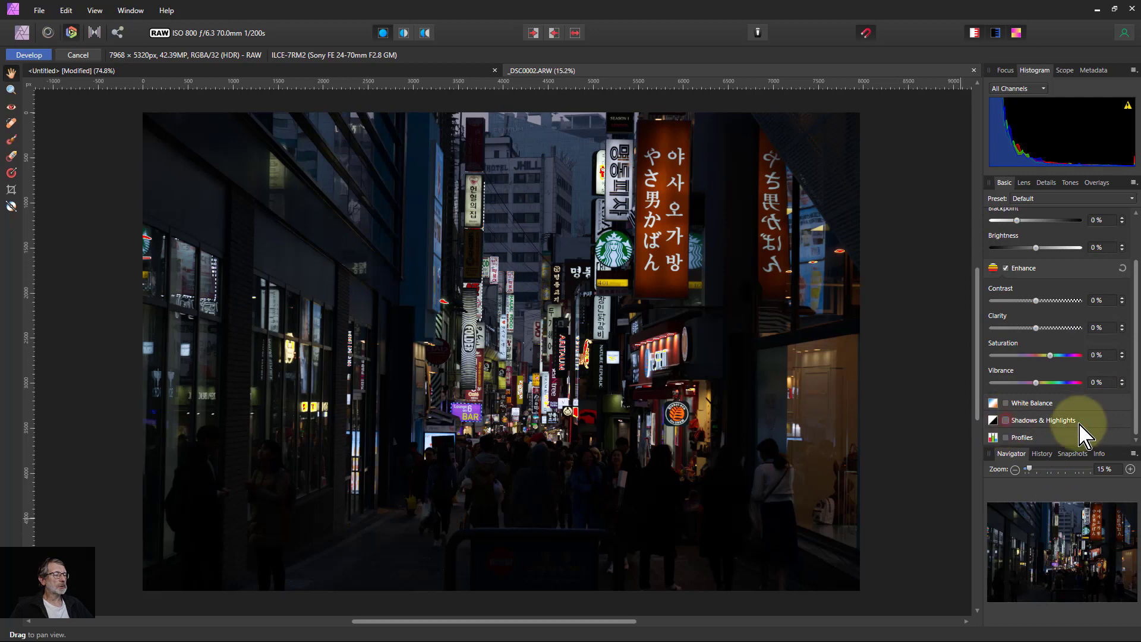
left_click(1073, 421)
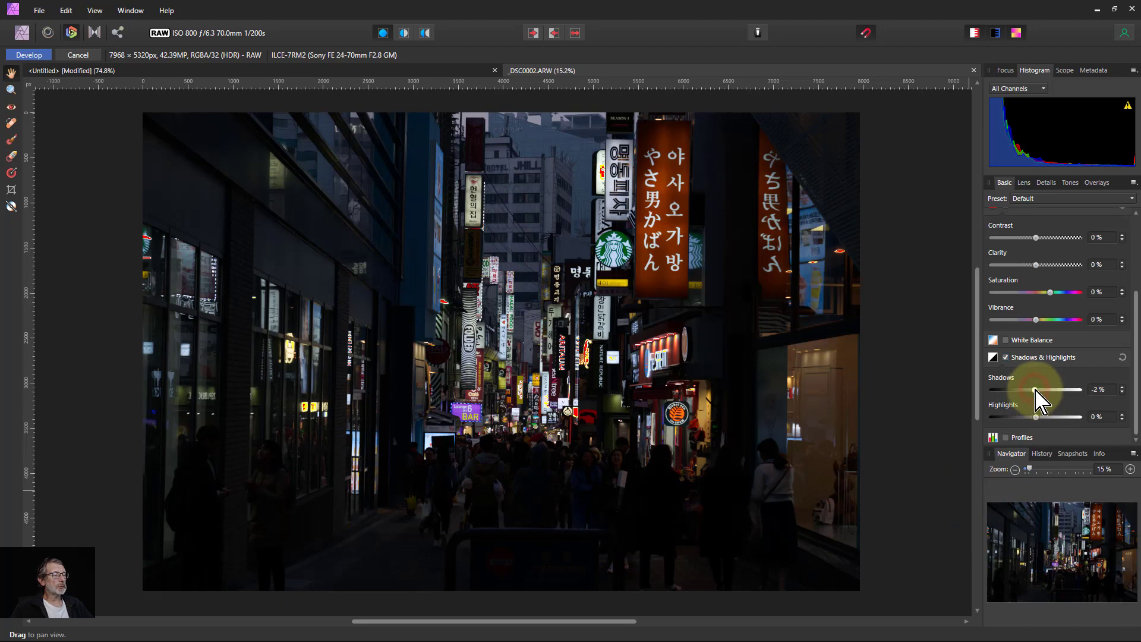
left_click_drag(1036, 389, 1039, 391)
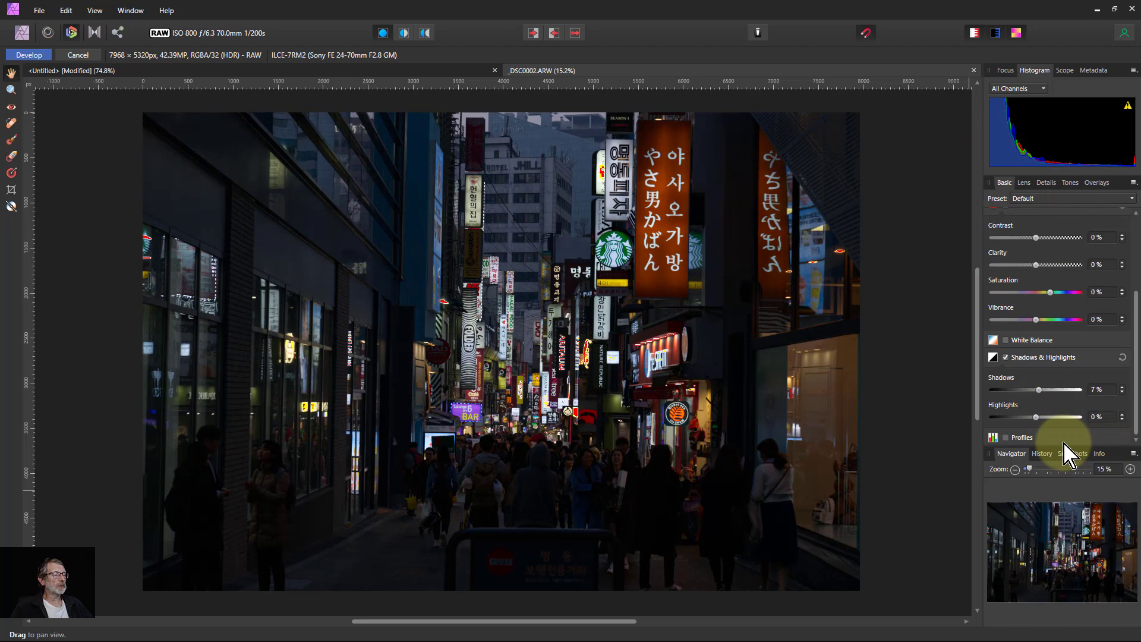
mouse_move(1048, 402)
left_mouse_down()
mouse_move(1060, 390)
mouse_move(1106, 392)
mouse_move(1061, 397)
mouse_move(1062, 408)
left_mouse_up()
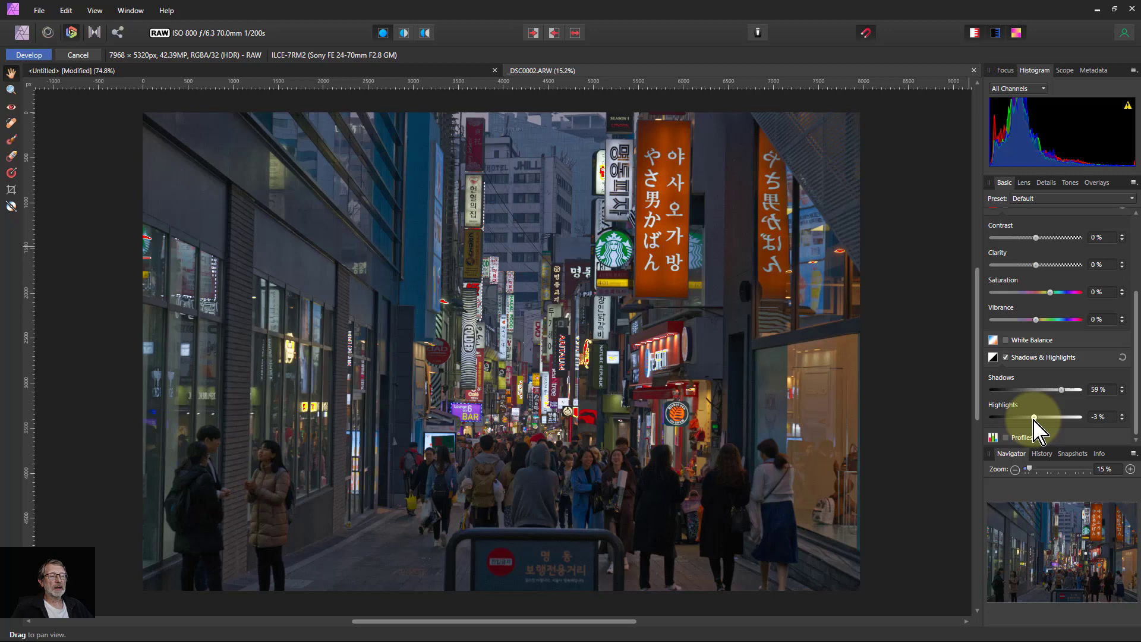
left_click_drag(1019, 418, 1010, 418)
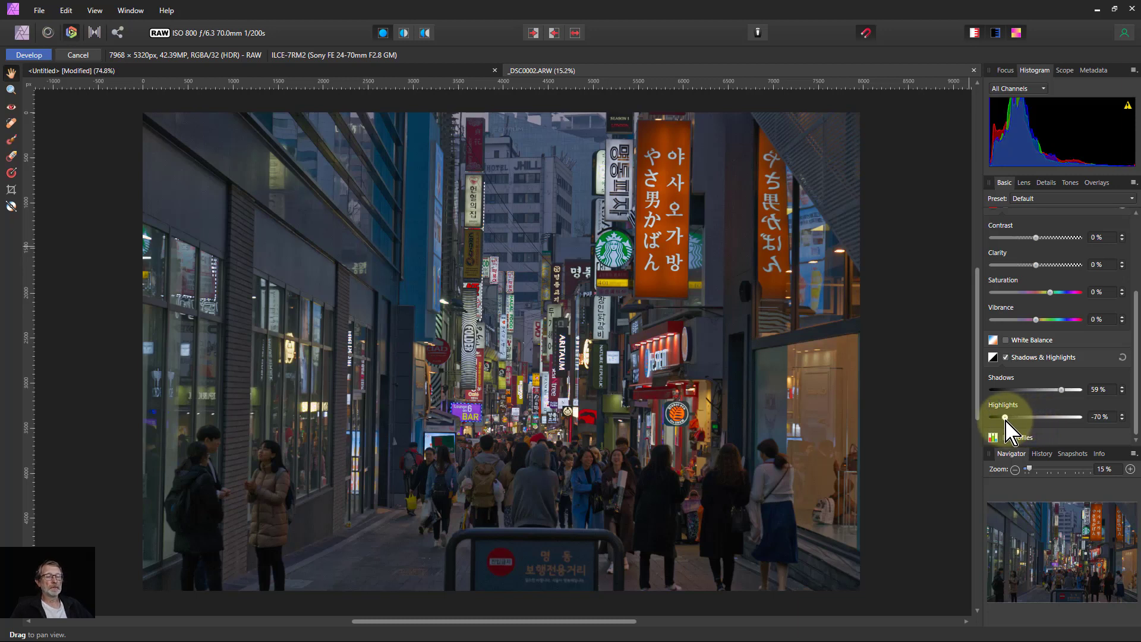
scroll(1046, 268, "up", 1)
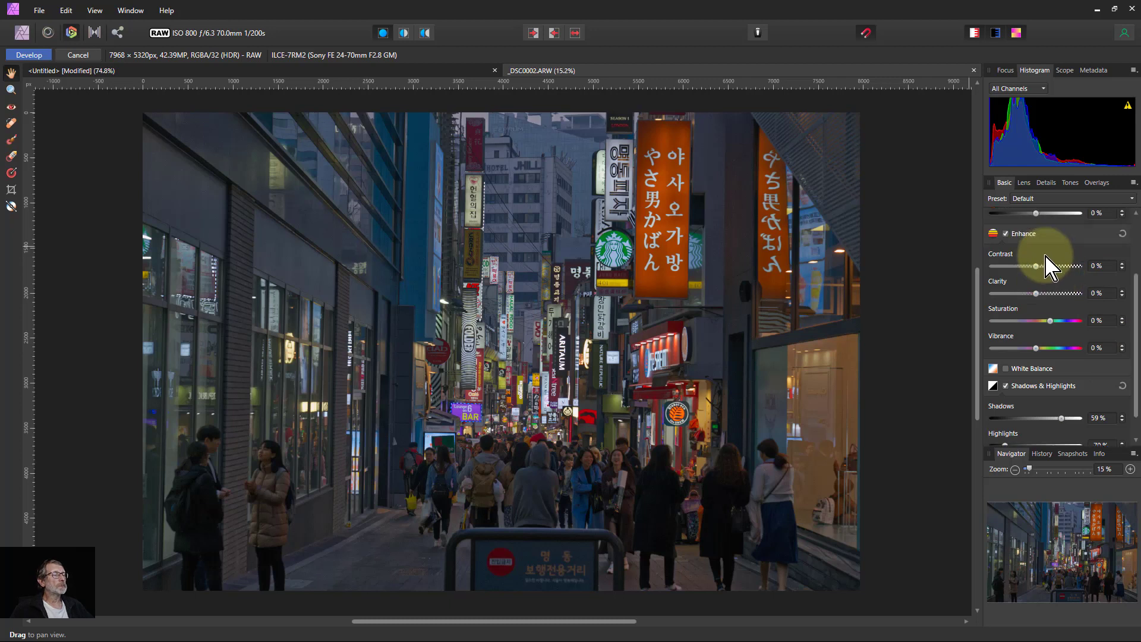
scroll(1046, 267, "up", 3)
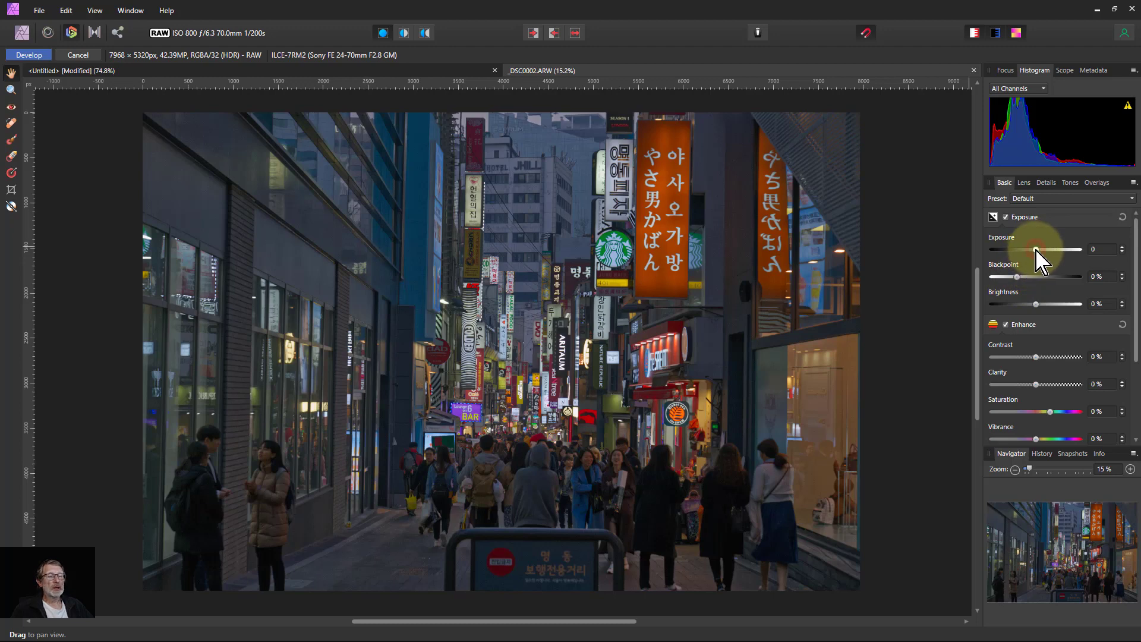
Step: Set Exposure to 1.122, Blackpoint and Brightness to 5%, and Highlights to -100%
left_click_drag(1038, 250, 1050, 250)
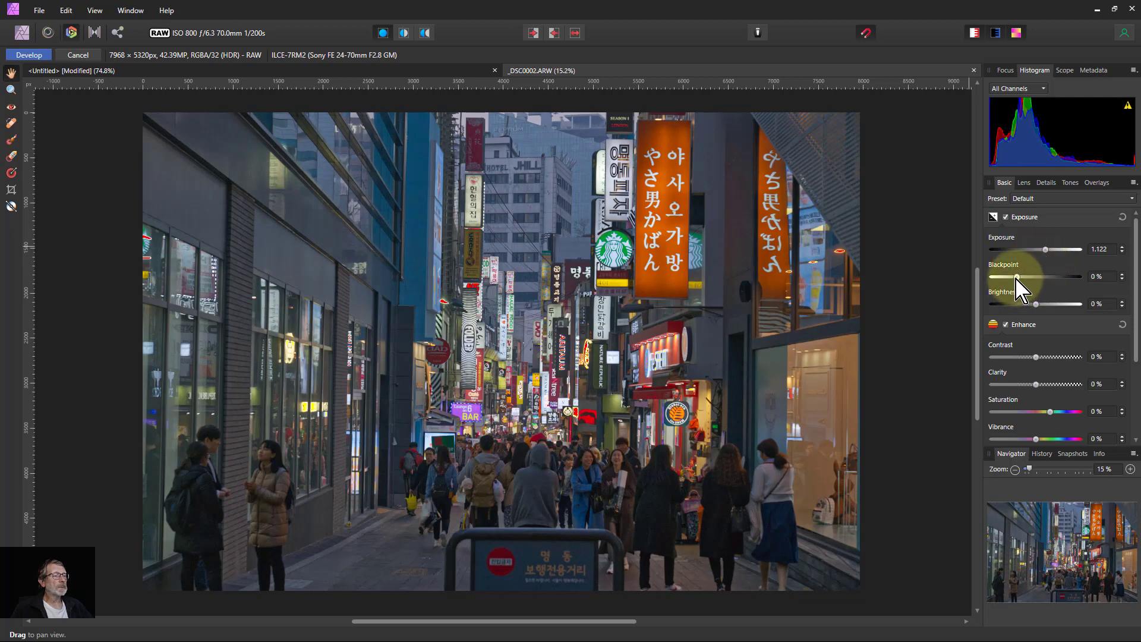
left_click_drag(1016, 278, 1031, 278)
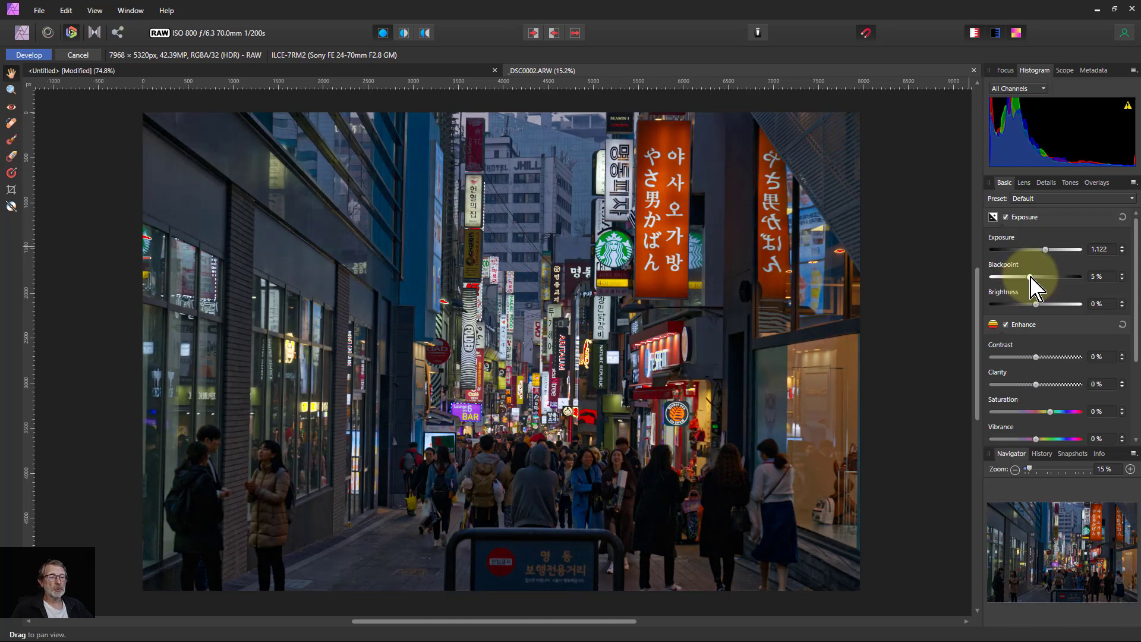
left_click_drag(1031, 277, 1030, 278)
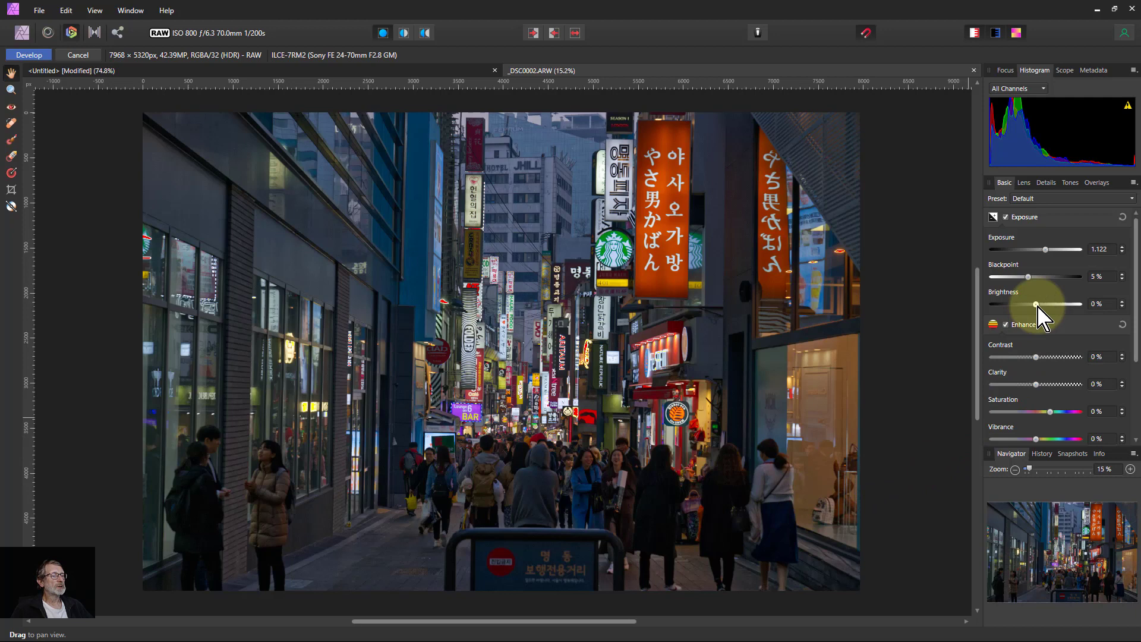
left_click_drag(1041, 305, 1045, 305)
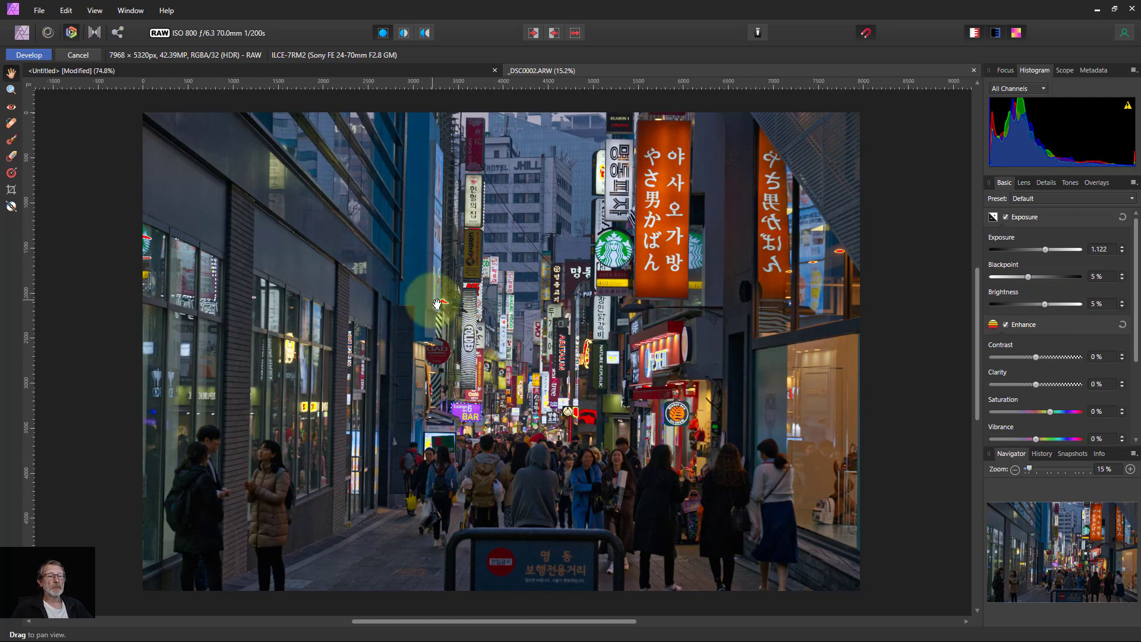
scroll(1064, 410, "down", 3)
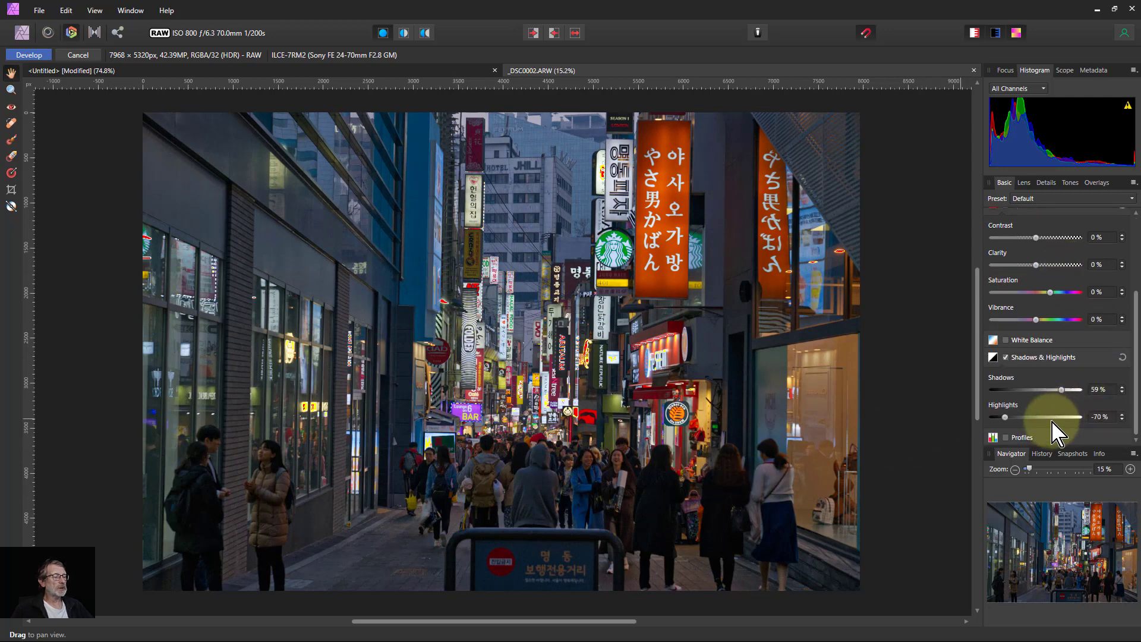
left_click_drag(1006, 418, 991, 419)
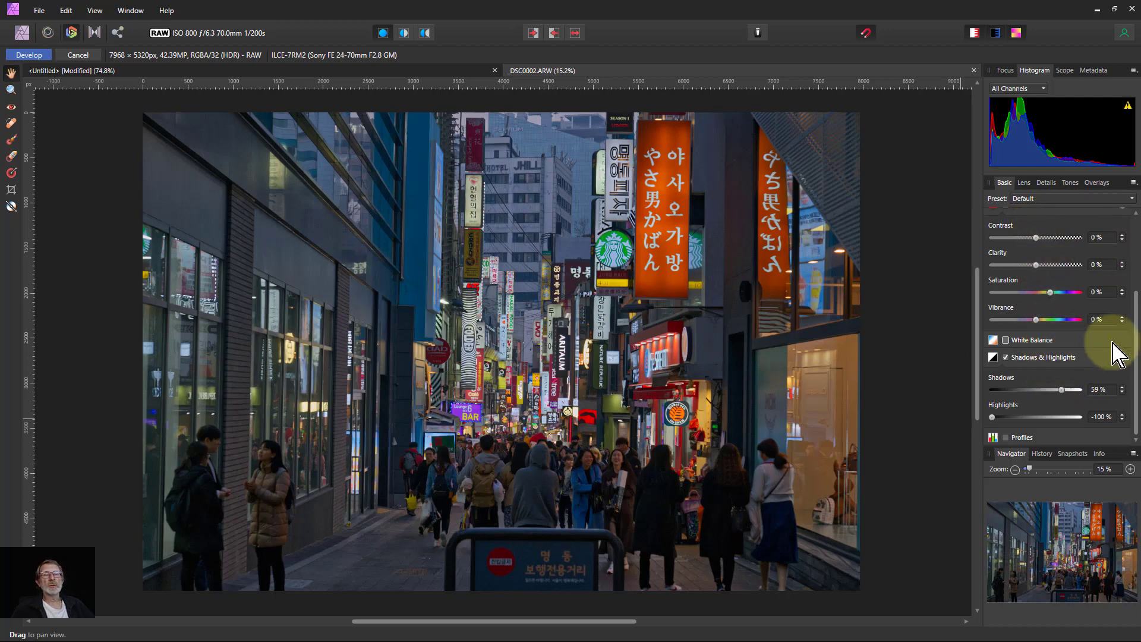
Step: In the Tones tab, enable Curves and raise the master curve's midpoint to brighten midtones
left_click(1070, 185)
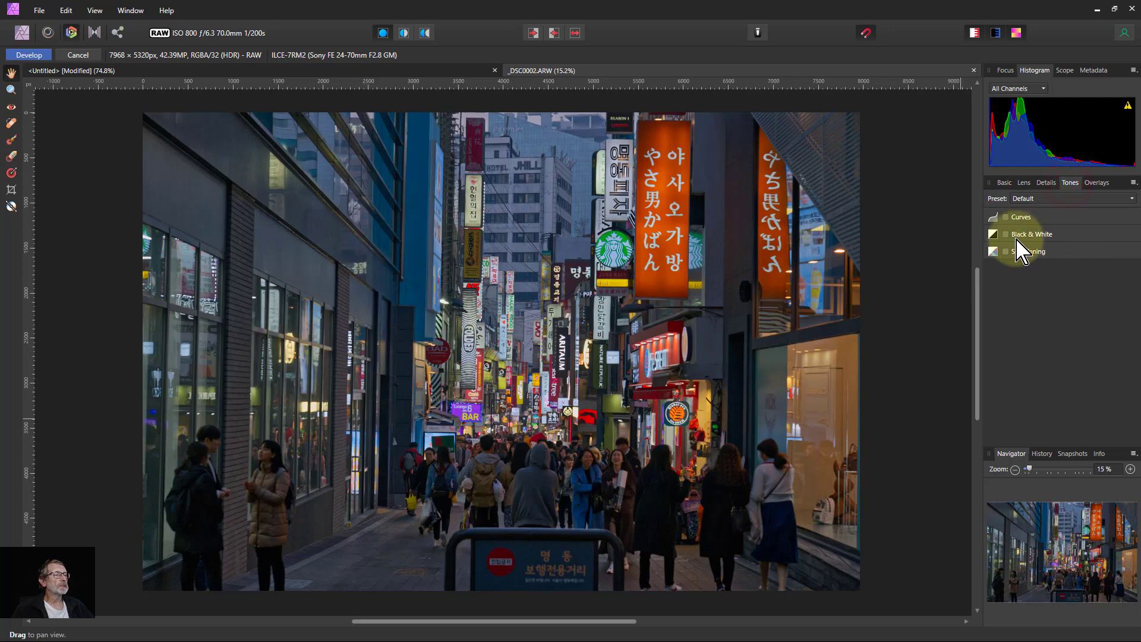
left_click(1006, 217)
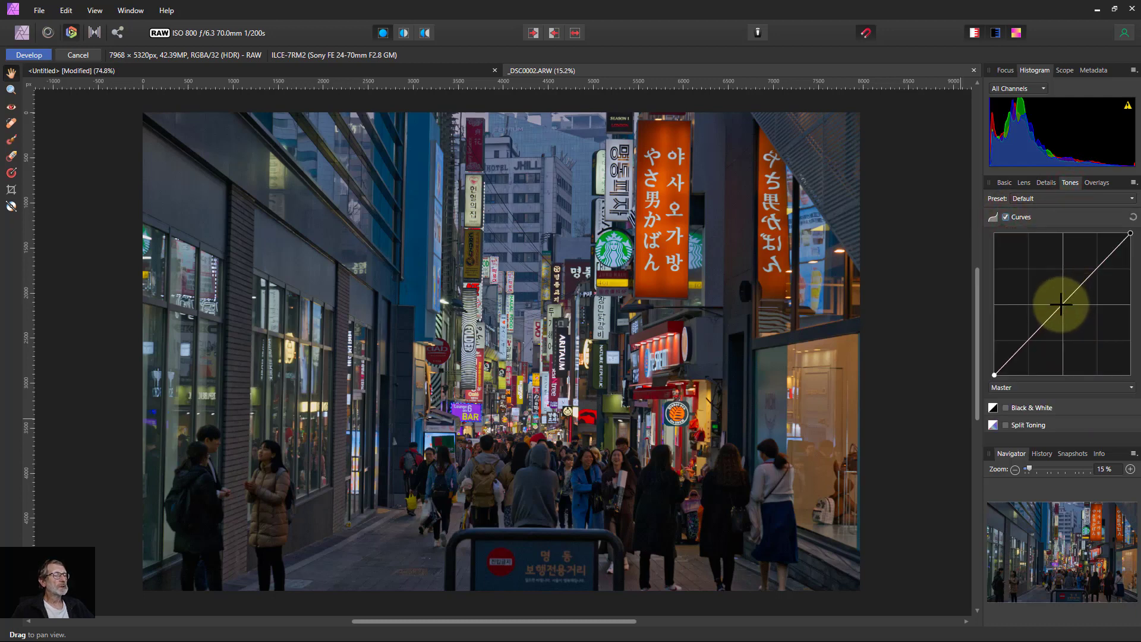
mouse_move(1061, 305)
left_mouse_down()
mouse_move(1048, 302)
mouse_move(1057, 297)
left_mouse_up()
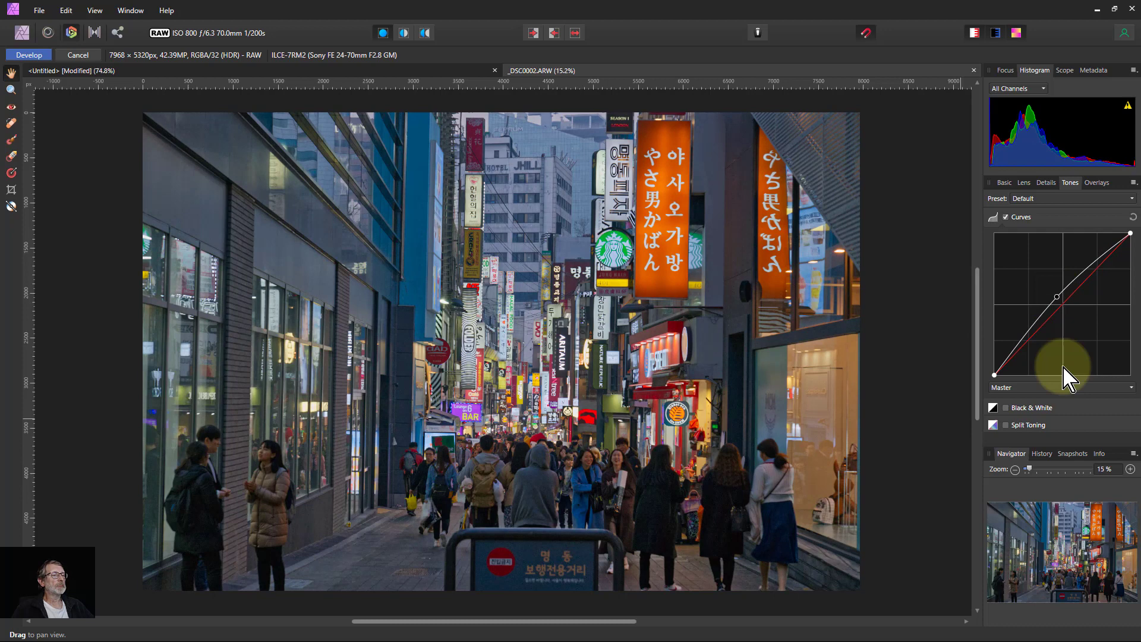
Step: In the Details tab, zoom in on the shop sign and set Luminance noise reduction to 36%
left_click(1045, 186)
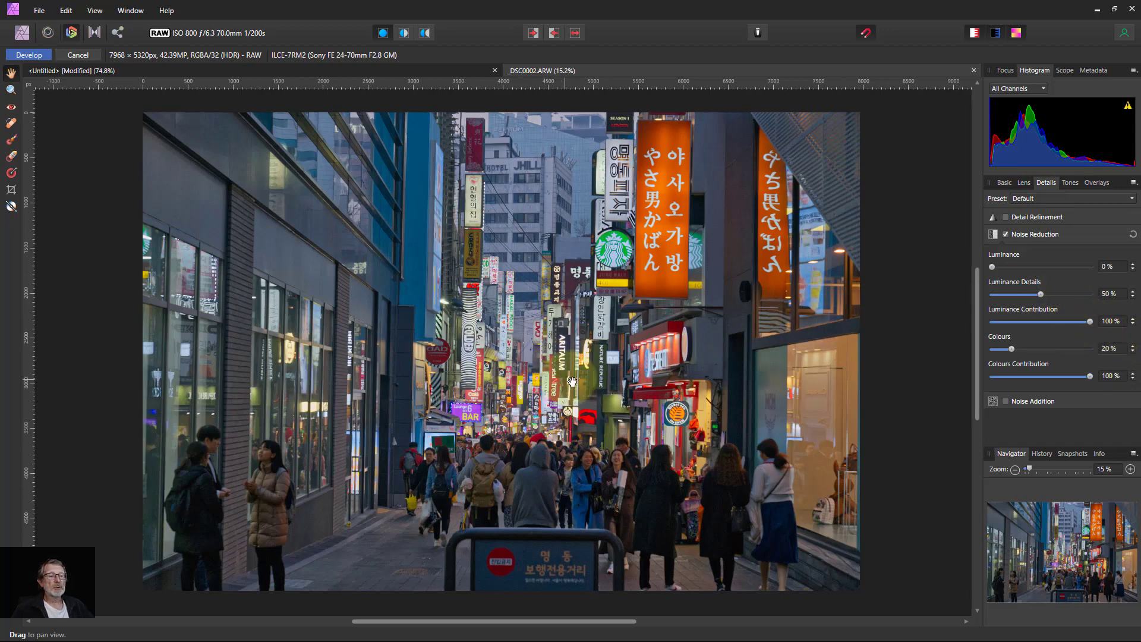
mouse_move(434, 374)
left_mouse_down()
mouse_move(378, 380)
mouse_move(331, 321)
mouse_move(339, 309)
left_mouse_up()
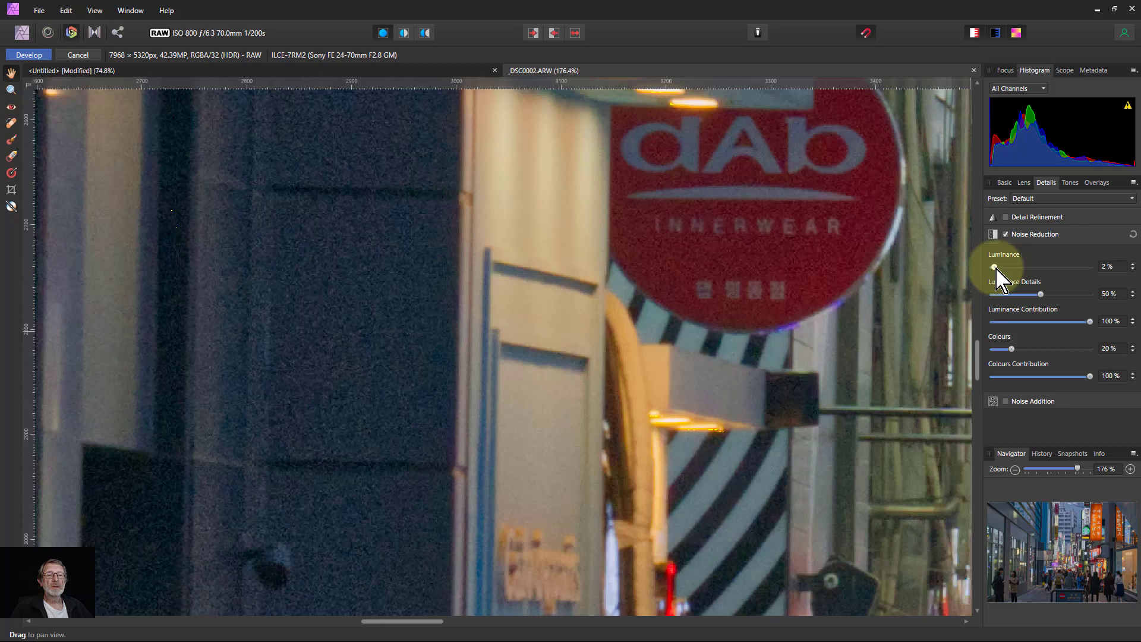
left_click_drag(1007, 267, 1032, 275)
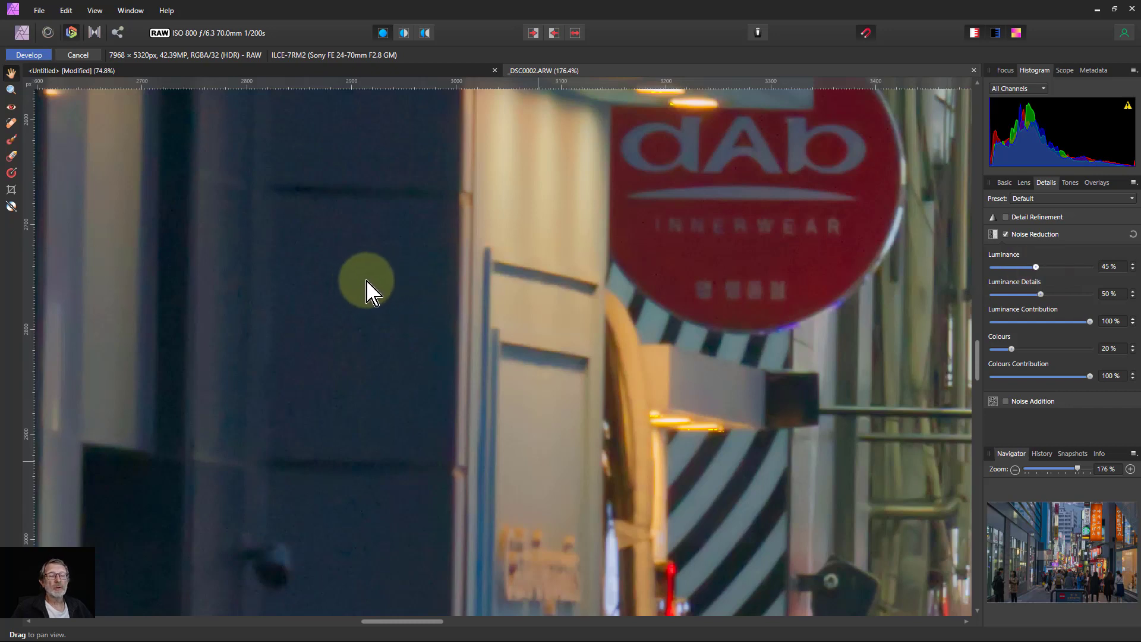
left_click_drag(1036, 268, 1035, 267)
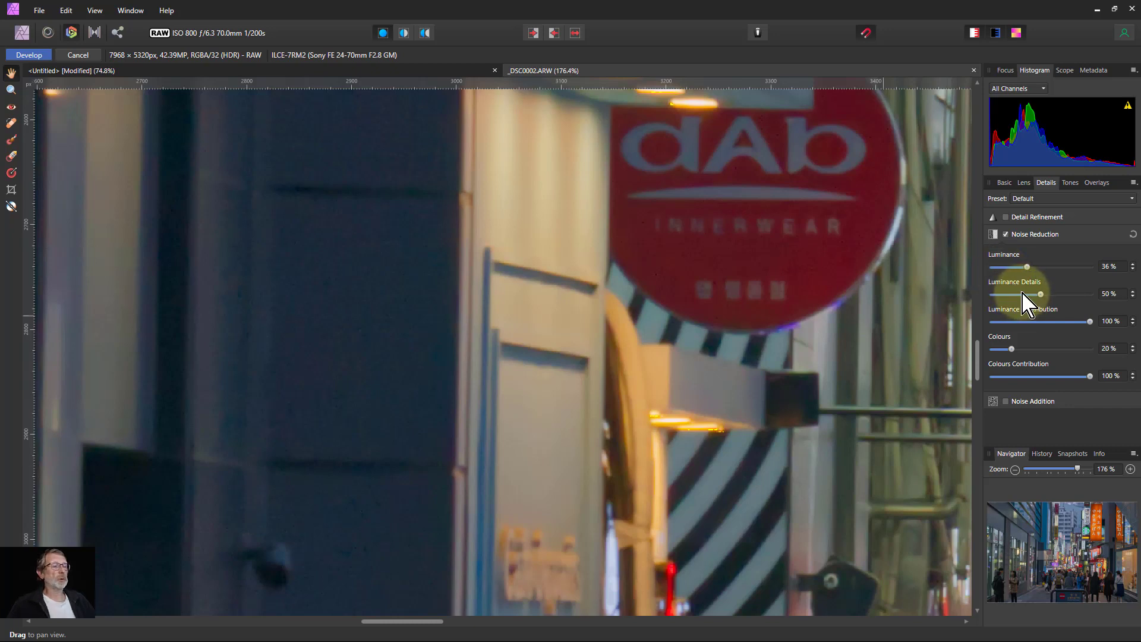
Step: Enable Detail Refinement at 11% radius and 26% amount, then zoom back out to fit
left_click(1006, 217)
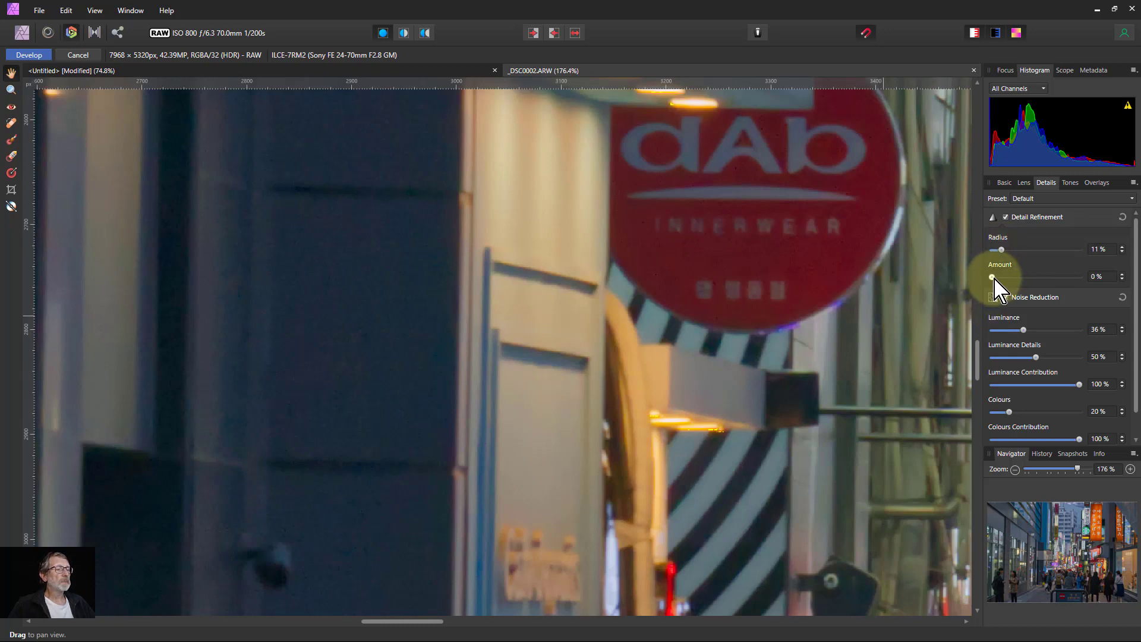
left_click_drag(995, 278, 1009, 278)
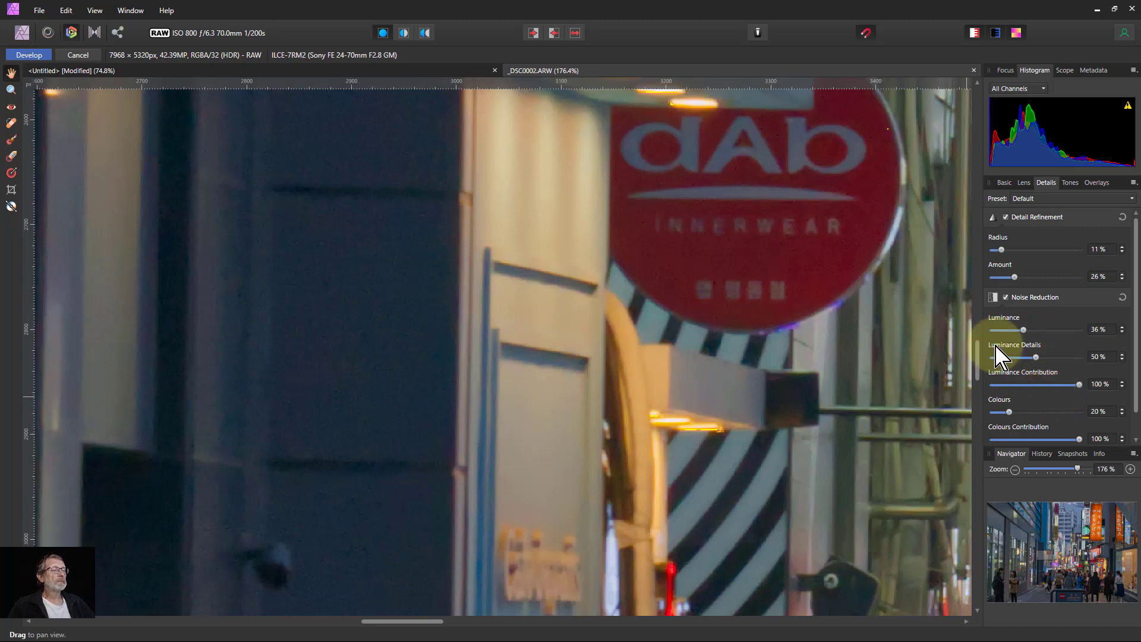
left_click(733, 274)
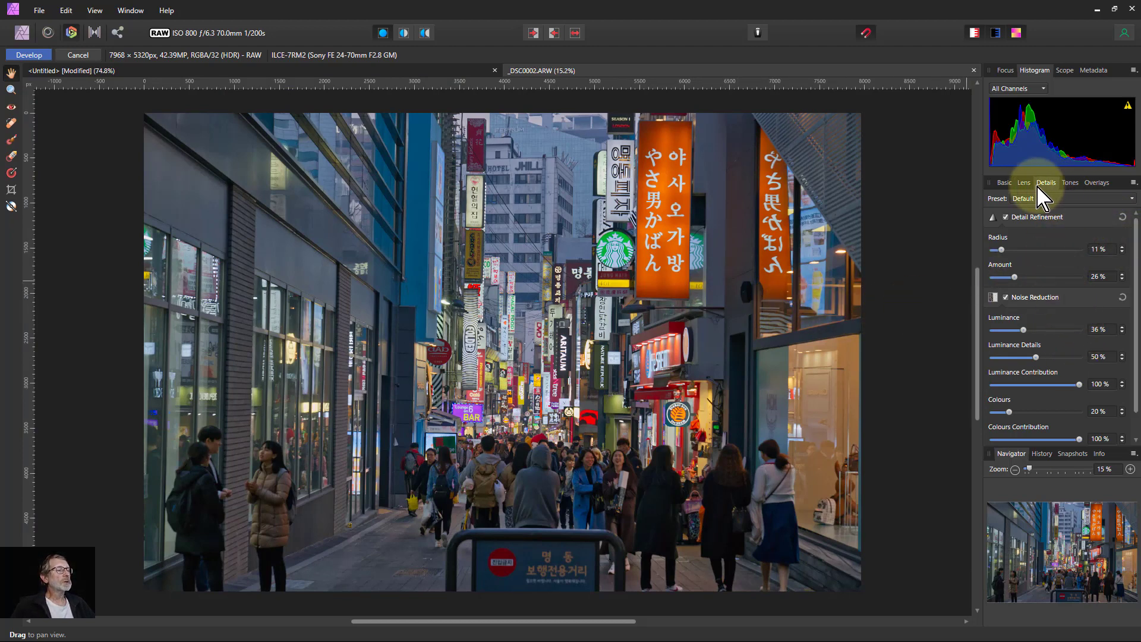
Step: Add a gradient overlay and draw an elliptical gradient outward from the image centre
left_click(1096, 184)
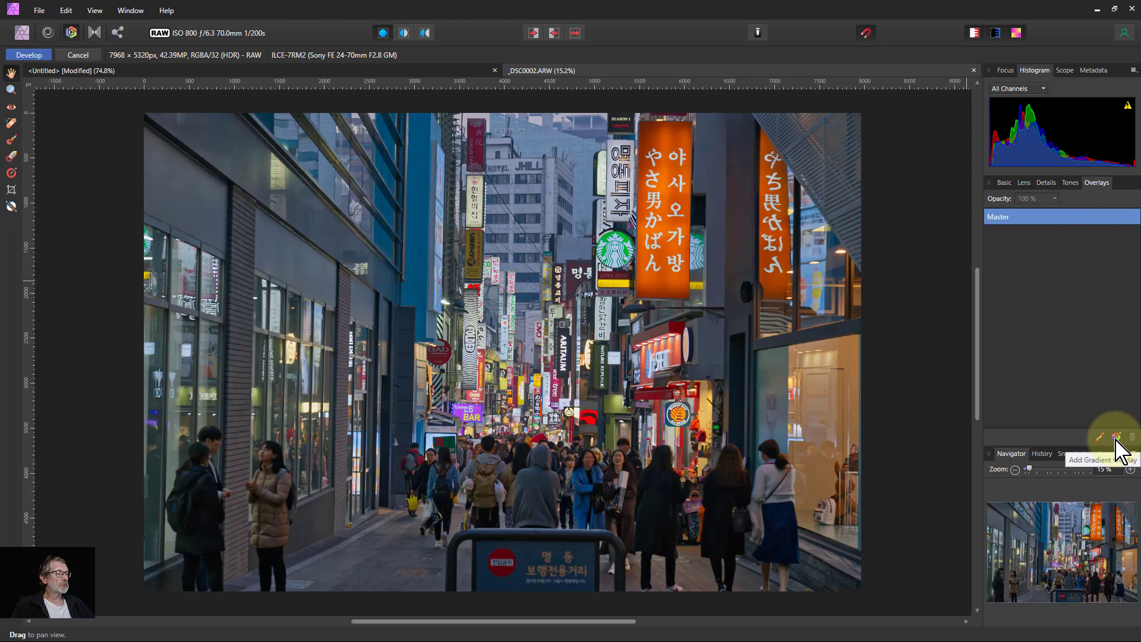
left_click(1116, 437)
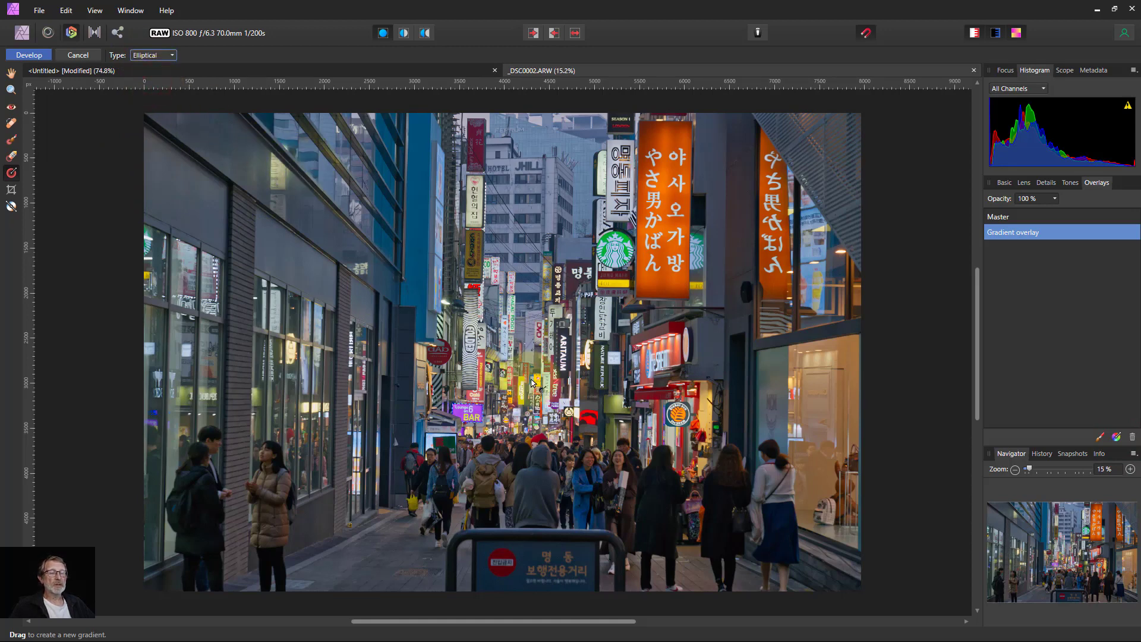
left_click_drag(531, 387, 741, 388)
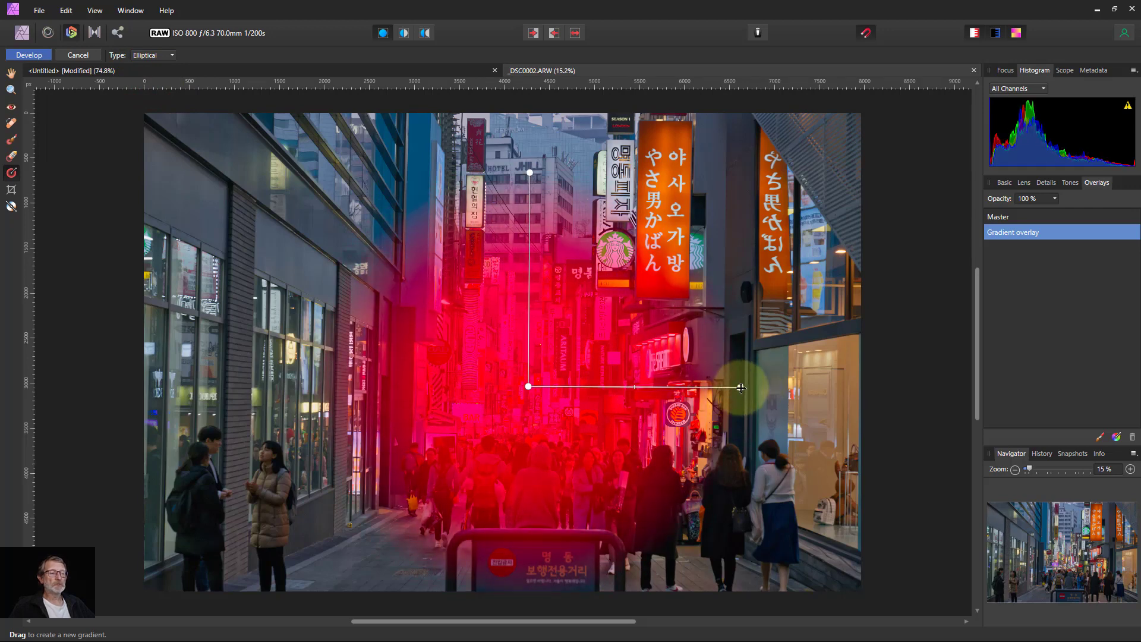
Step: Shift the ellipse up and right, lengthen it rightward, and rotate it slightly
left_click_drag(529, 169, 536, 204)
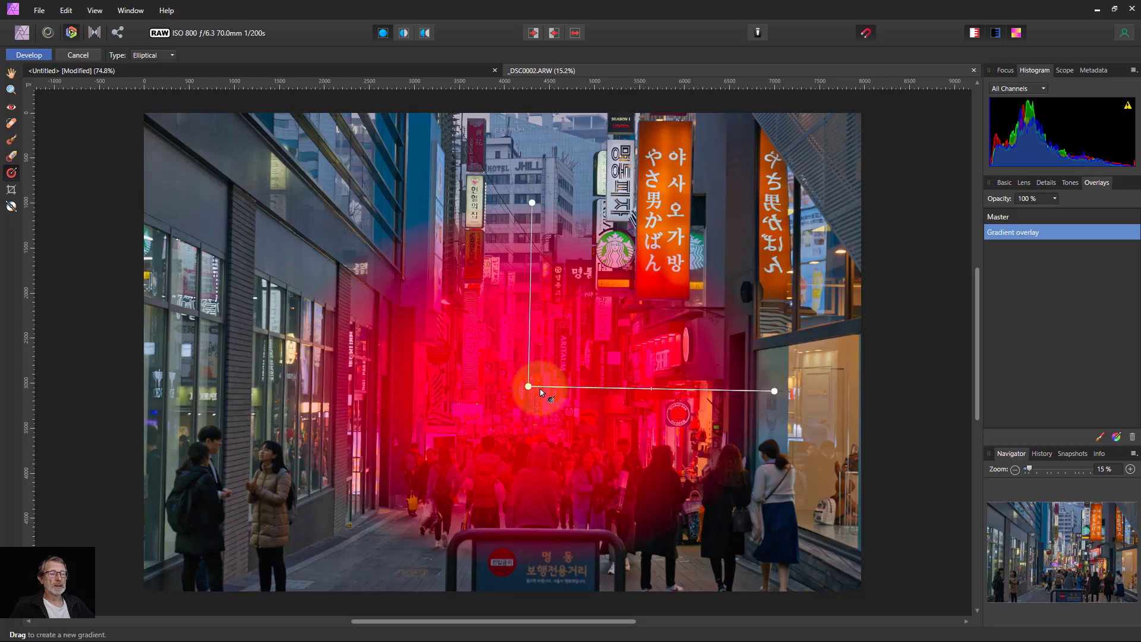
left_click_drag(529, 386, 532, 377)
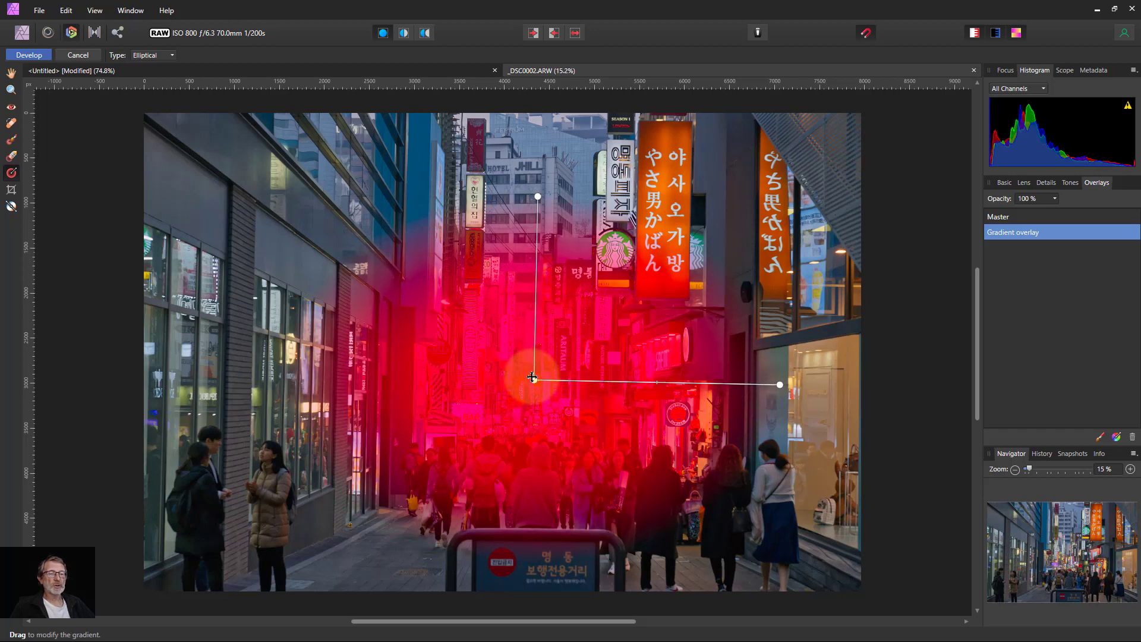
left_click_drag(780, 384, 802, 383)
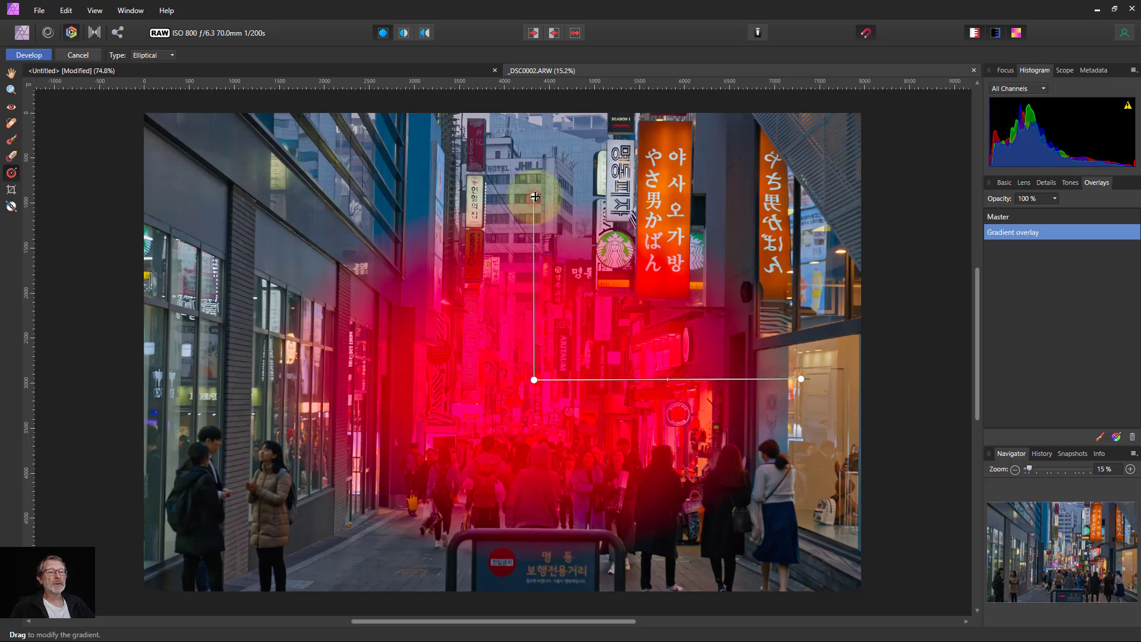
left_click_drag(535, 197, 538, 192)
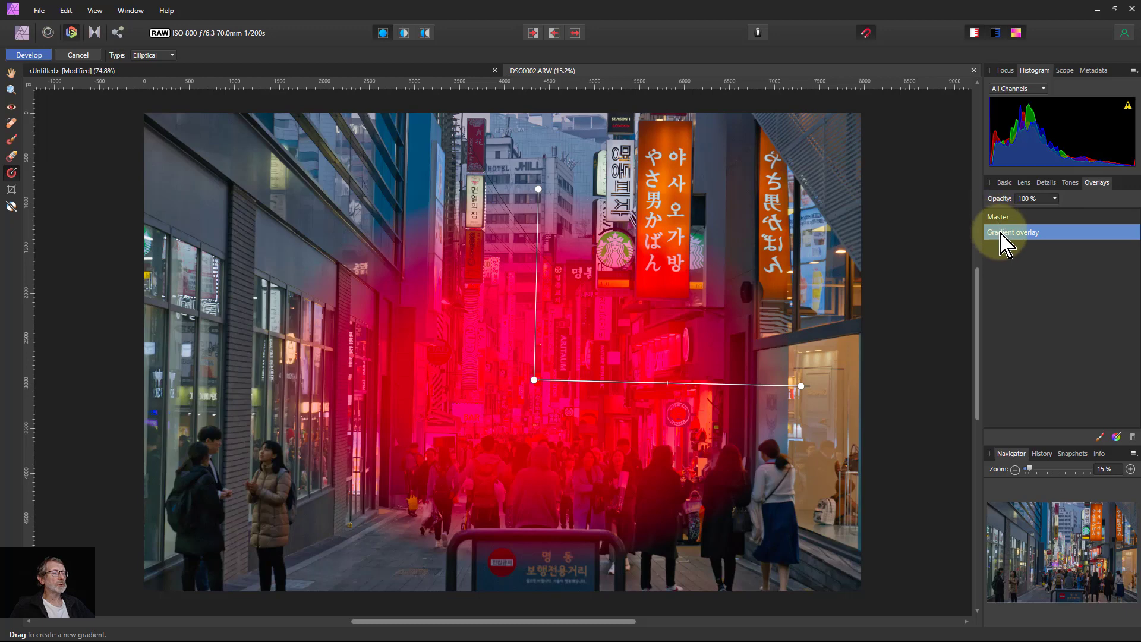
Step: Give the gradient area Brightness 10% and Exposure 0.306 in the Basic settings
left_click(1005, 184)
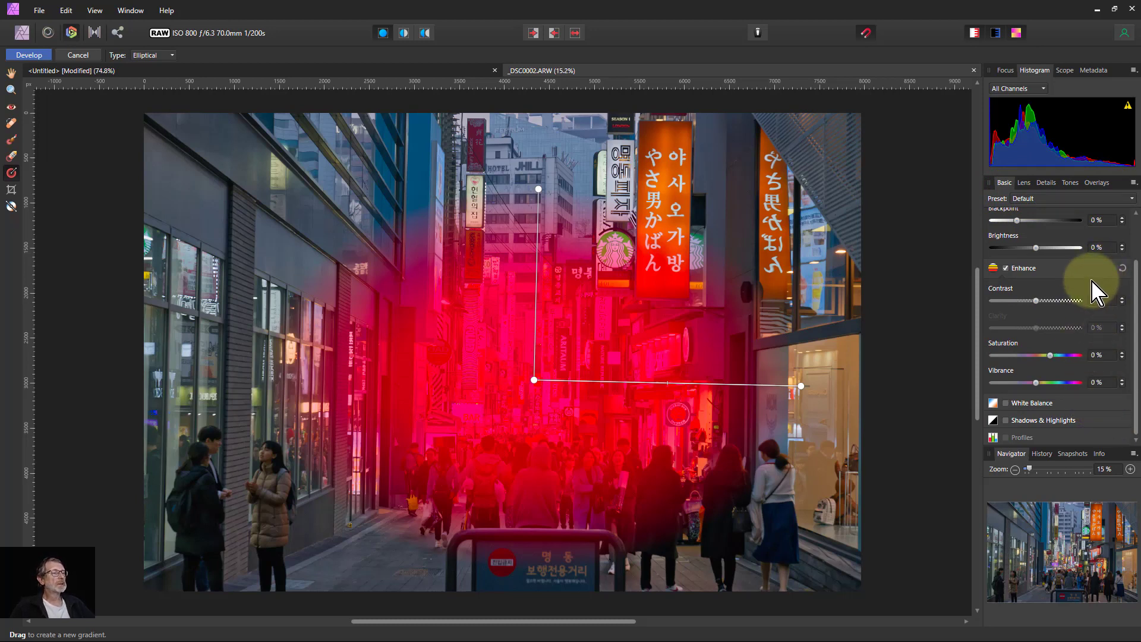
scroll(1064, 279, "up", 2)
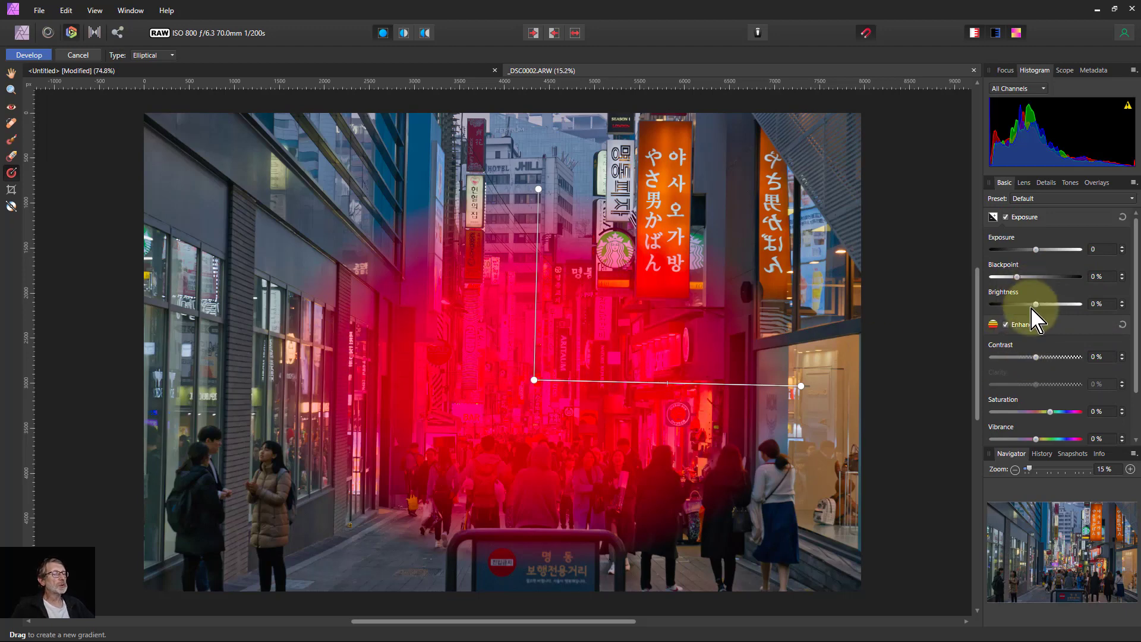
left_click_drag(1036, 305, 1066, 301)
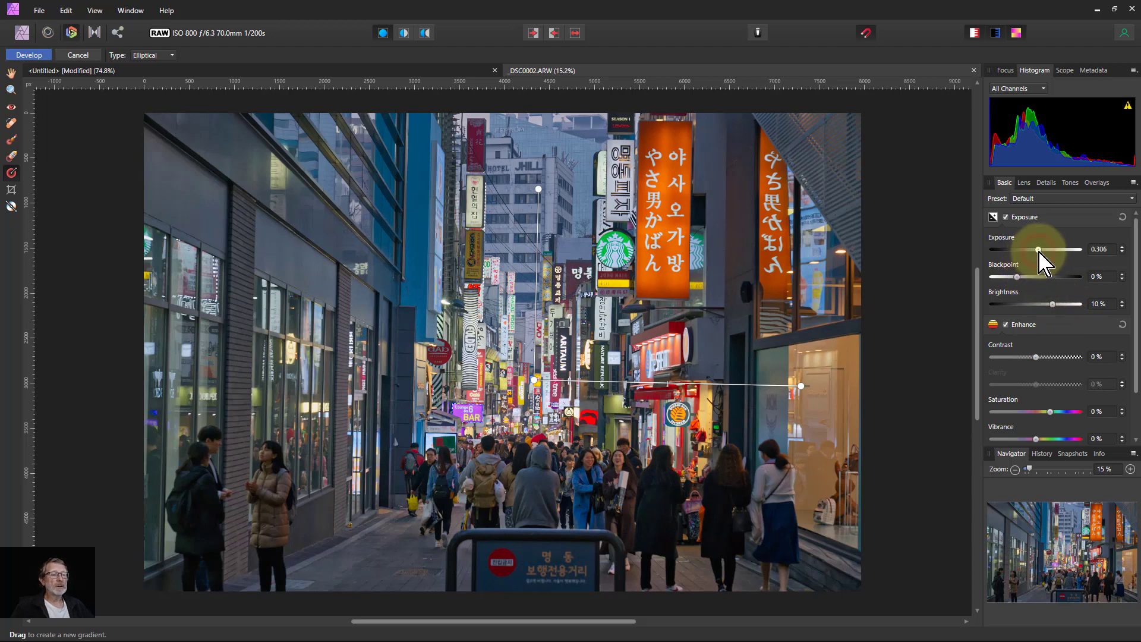
mouse_move(1041, 262)
left_mouse_down()
mouse_move(1038, 252)
mouse_move(1043, 262)
left_mouse_up()
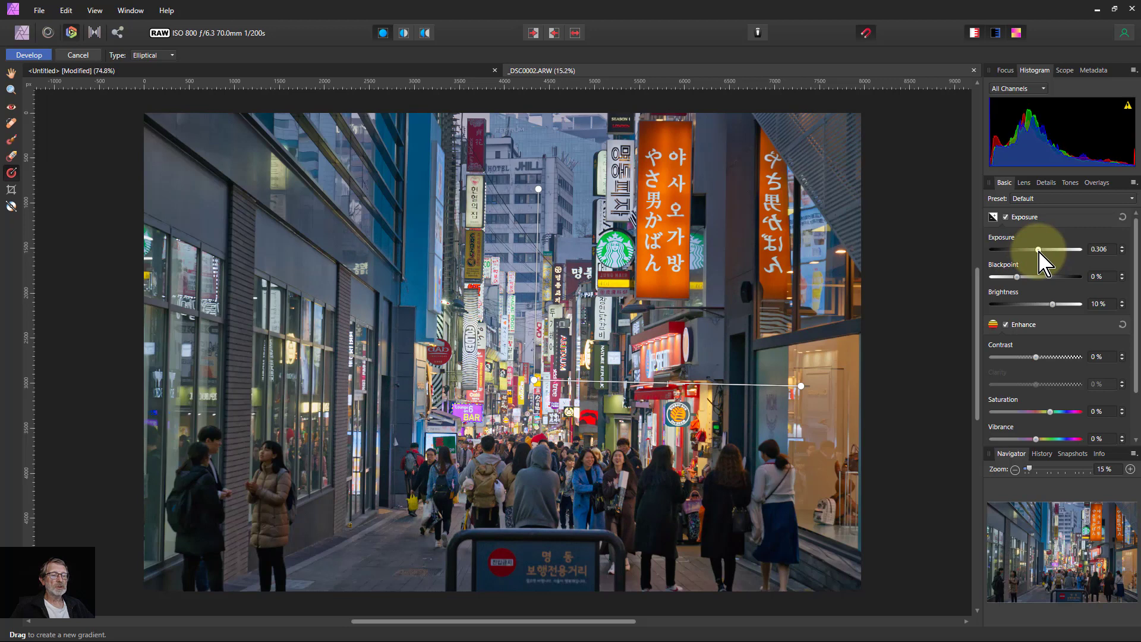
left_click_drag(801, 386, 803, 379)
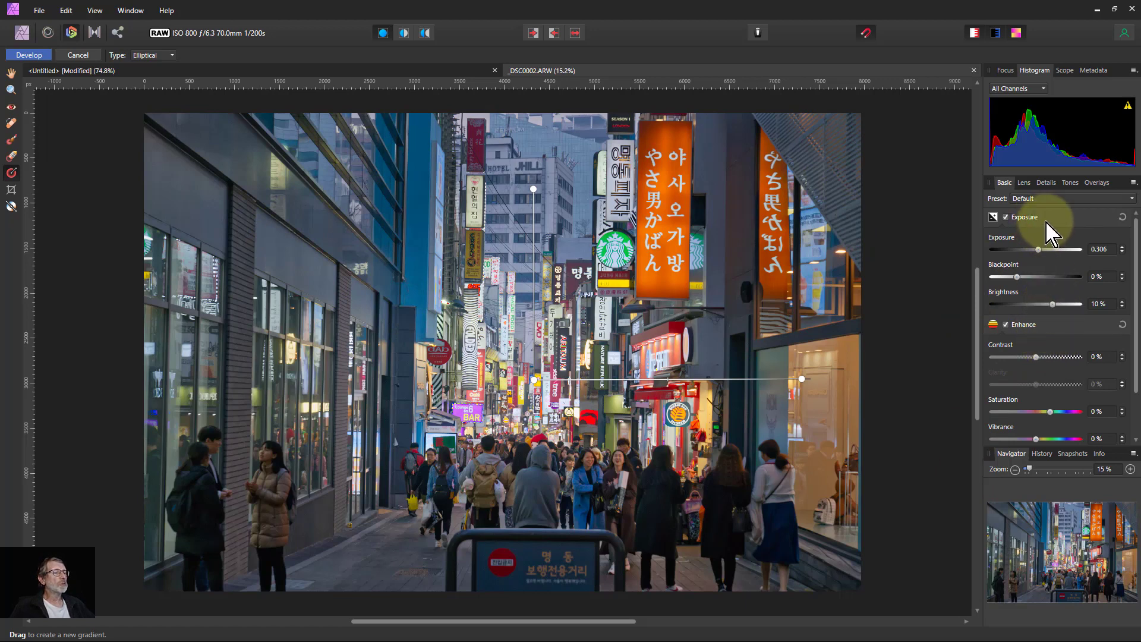
Step: Select the Master overlay and lower the global Exposure to -0.374
left_click(1093, 183)
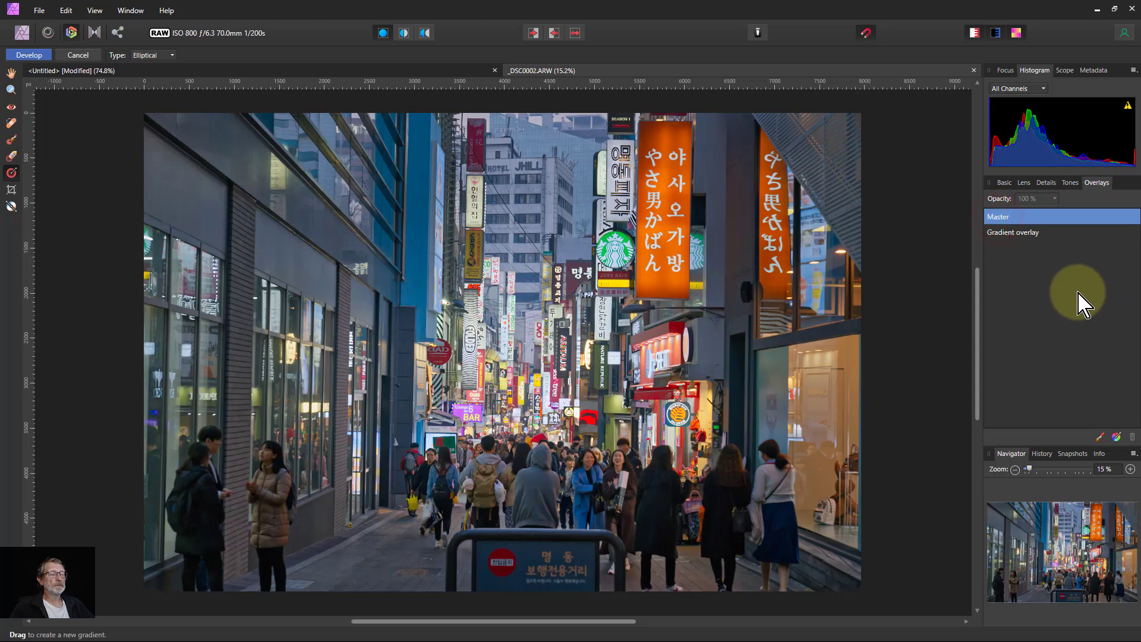
left_click(1005, 183)
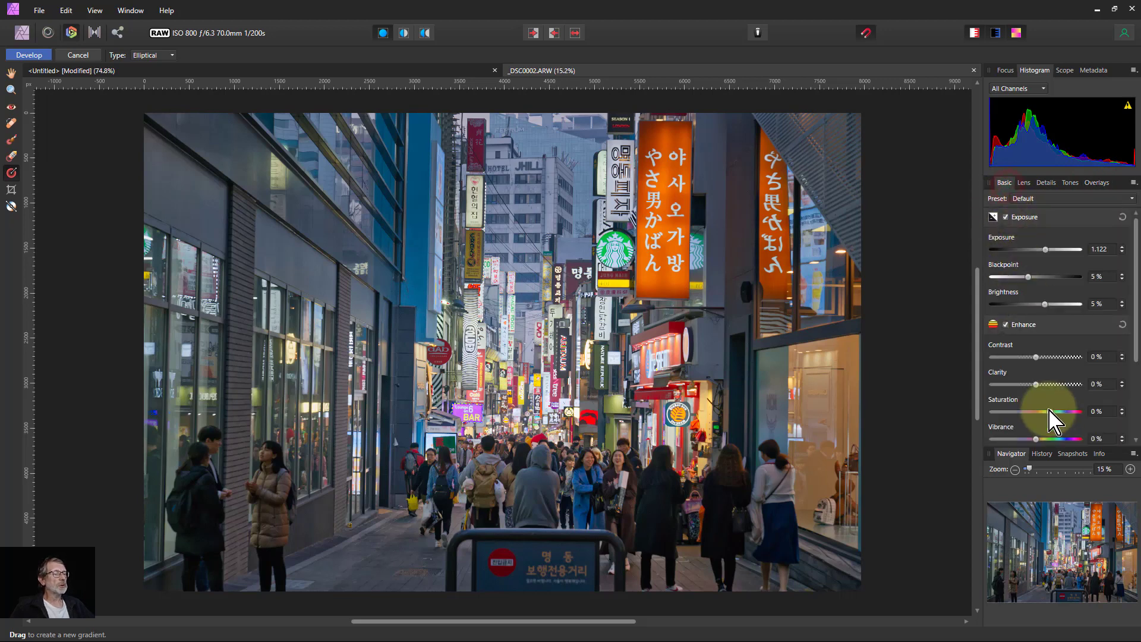
left_click_drag(1044, 251, 1040, 251)
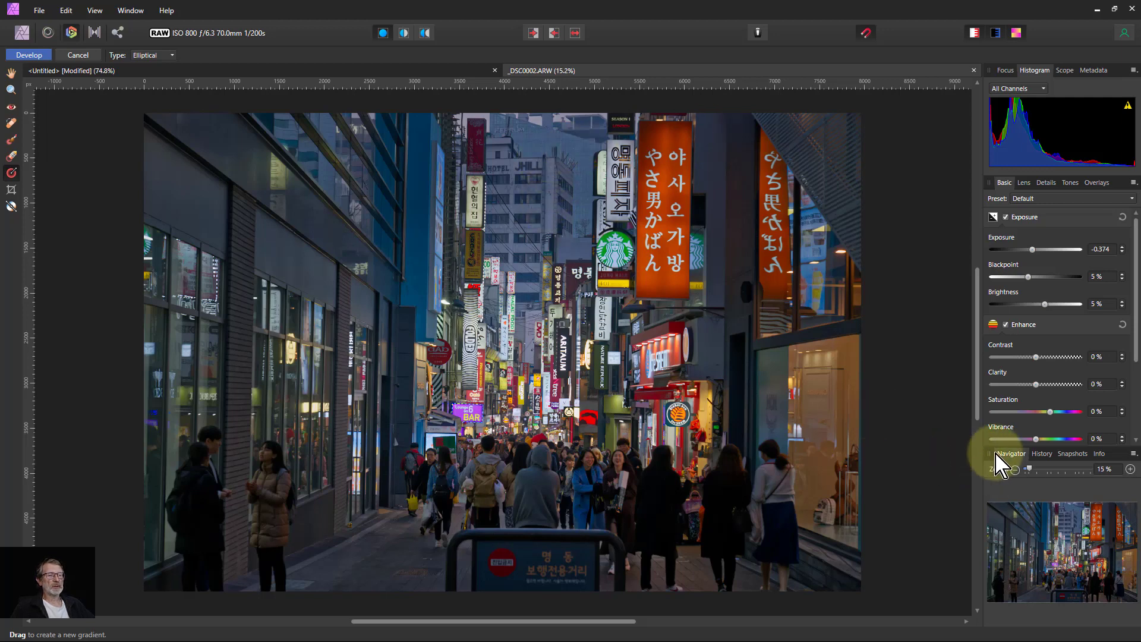
left_click(1095, 184)
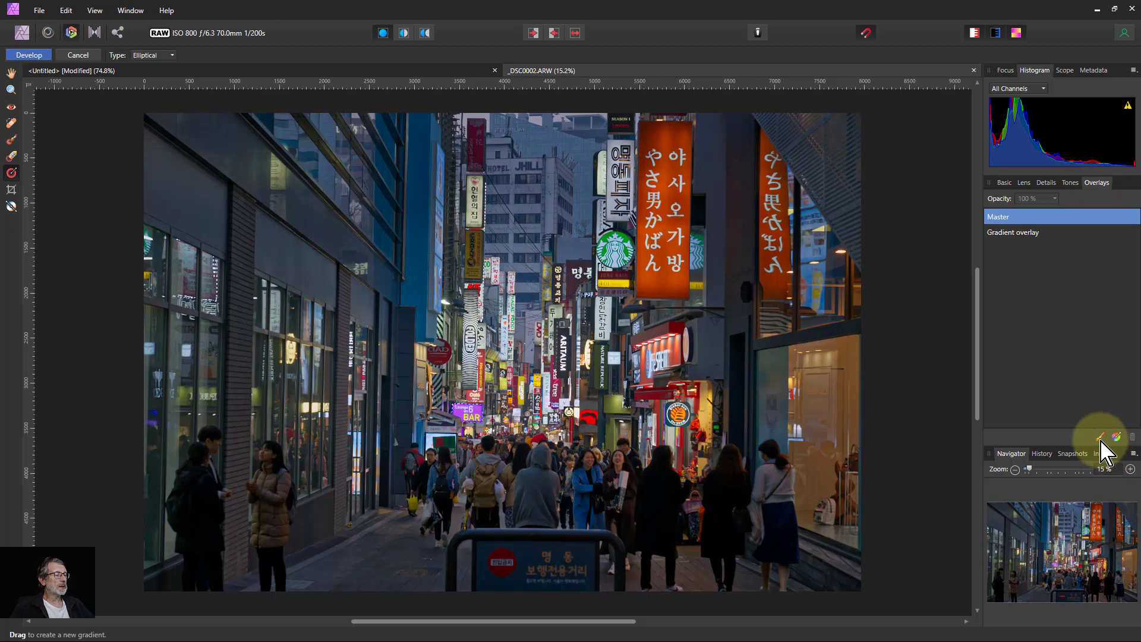
Step: Add a brush overlay with brush size 1758.9 px and 0% hardness
left_click(1100, 438)
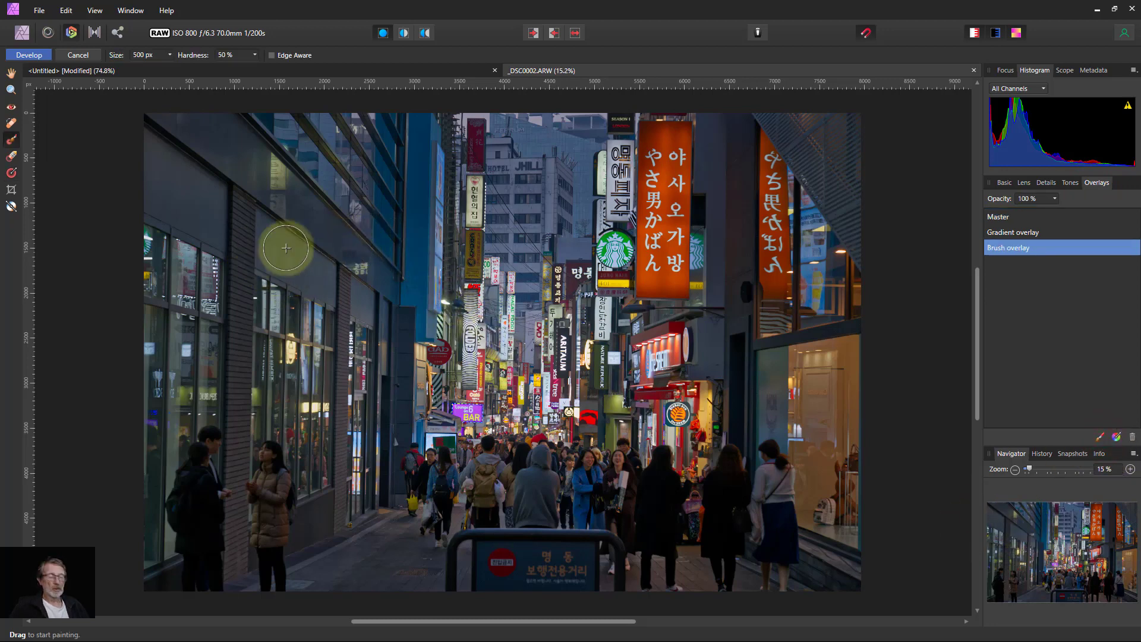
key("bracketright")
key("bracketright")
key("bracketright")
key("bracketright")
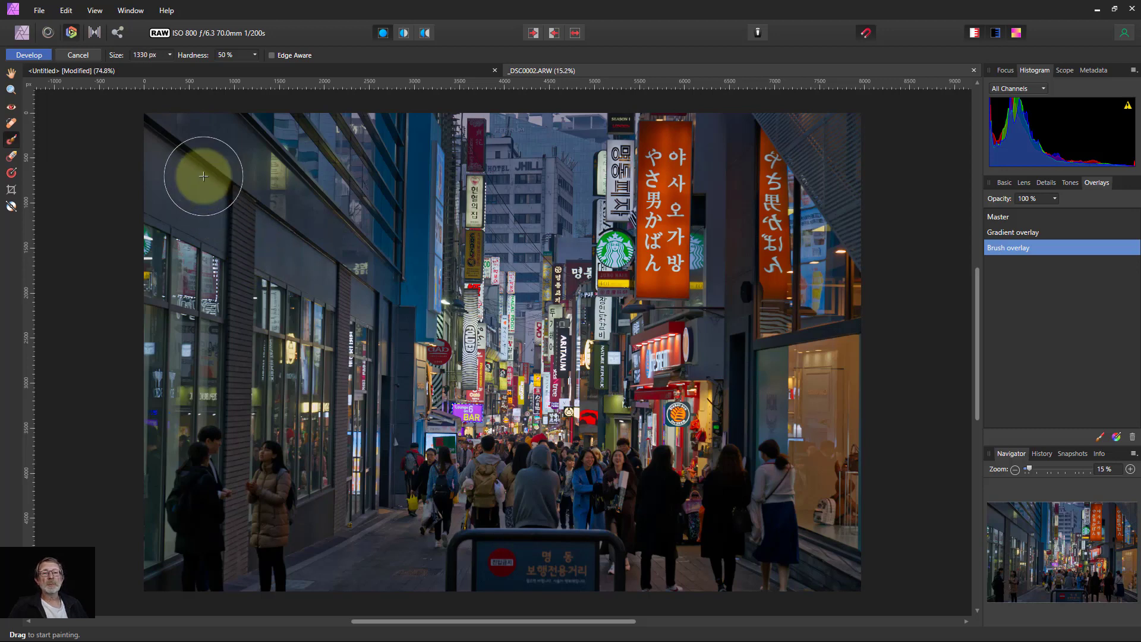
key("bracketright")
key("bracketright")
key("bracketright")
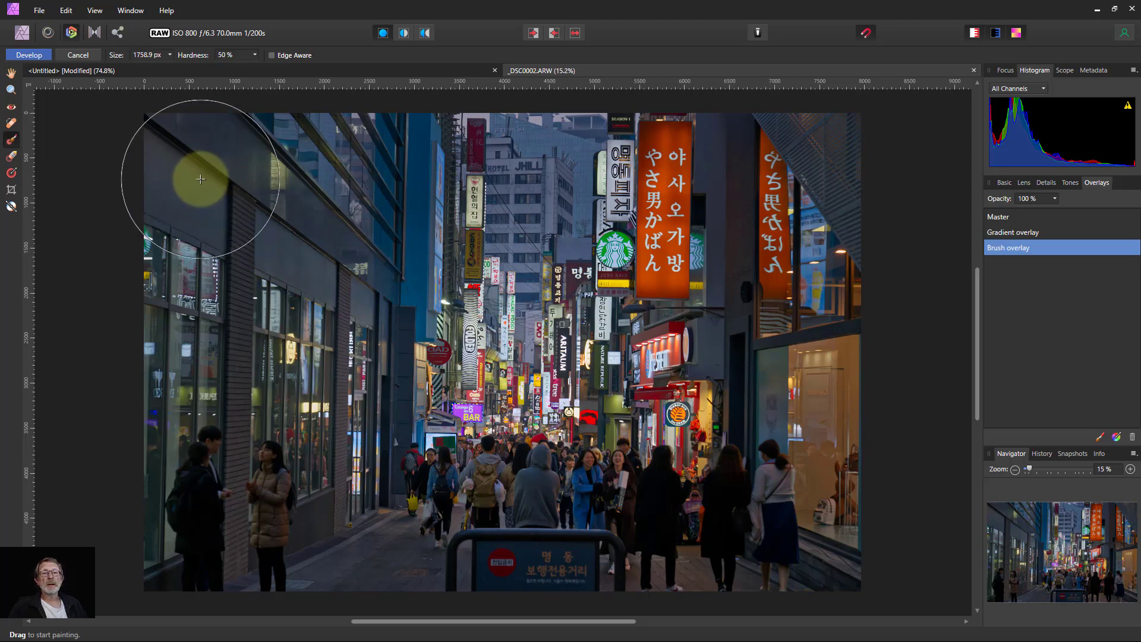
left_click(255, 55)
left_click_drag(254, 70, 196, 76)
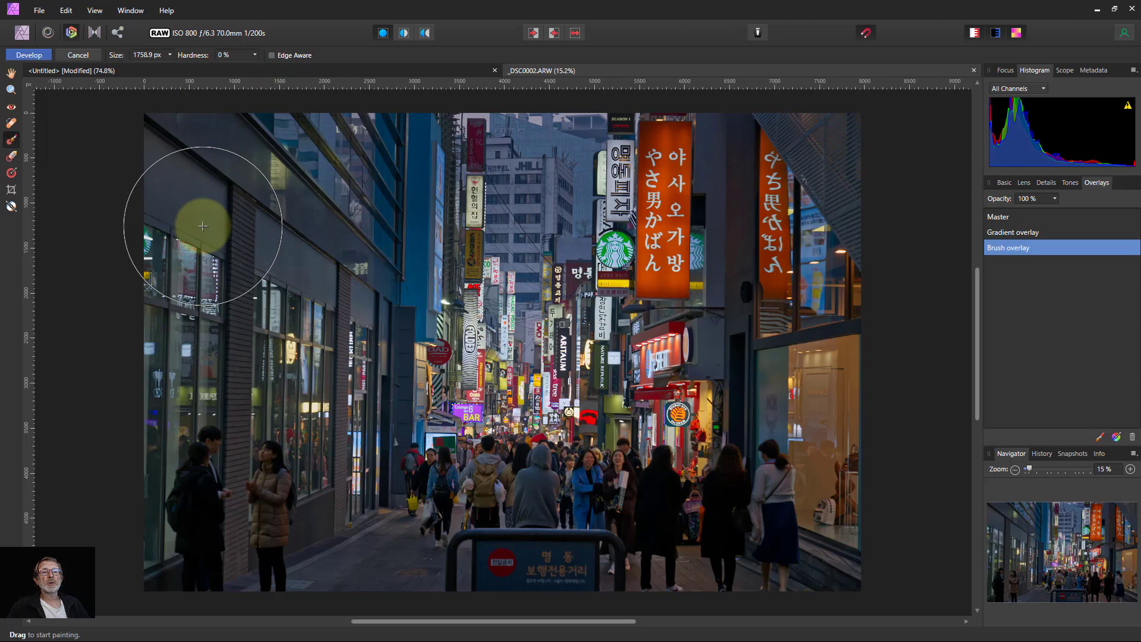
Step: Paint the mask along the top, left, bottom, and right edges and corners
mouse_move(161, 123)
left_mouse_down()
mouse_move(362, 96)
mouse_move(143, 109)
mouse_move(115, 135)
mouse_move(112, 206)
mouse_move(148, 142)
mouse_move(188, 108)
mouse_move(140, 148)
left_mouse_up()
mouse_move(115, 406)
left_mouse_down()
mouse_move(124, 514)
mouse_move(166, 596)
mouse_move(252, 641)
mouse_move(309, 639)
mouse_move(102, 504)
left_mouse_up()
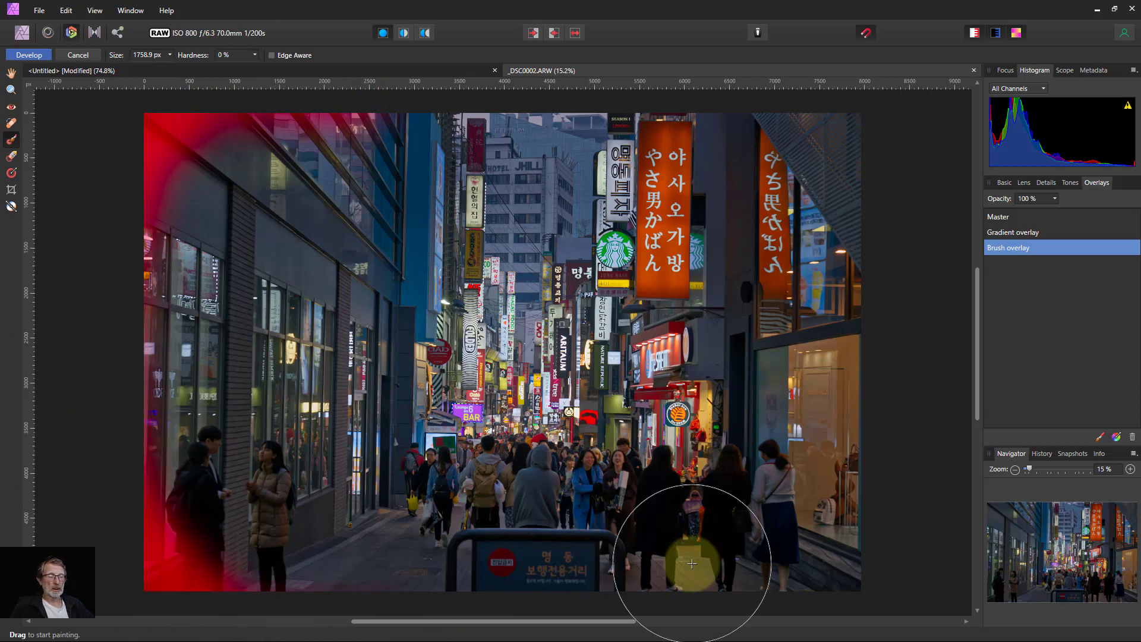
mouse_move(912, 438)
left_mouse_down()
mouse_move(888, 448)
mouse_move(880, 559)
mouse_move(821, 621)
mouse_move(746, 626)
mouse_move(823, 580)
mouse_move(919, 446)
mouse_move(901, 379)
mouse_move(904, 466)
left_mouse_up()
mouse_move(760, 98)
left_mouse_down()
mouse_move(840, 107)
mouse_move(926, 198)
mouse_move(935, 259)
mouse_move(787, 106)
mouse_move(704, 91)
mouse_move(769, 89)
left_mouse_up()
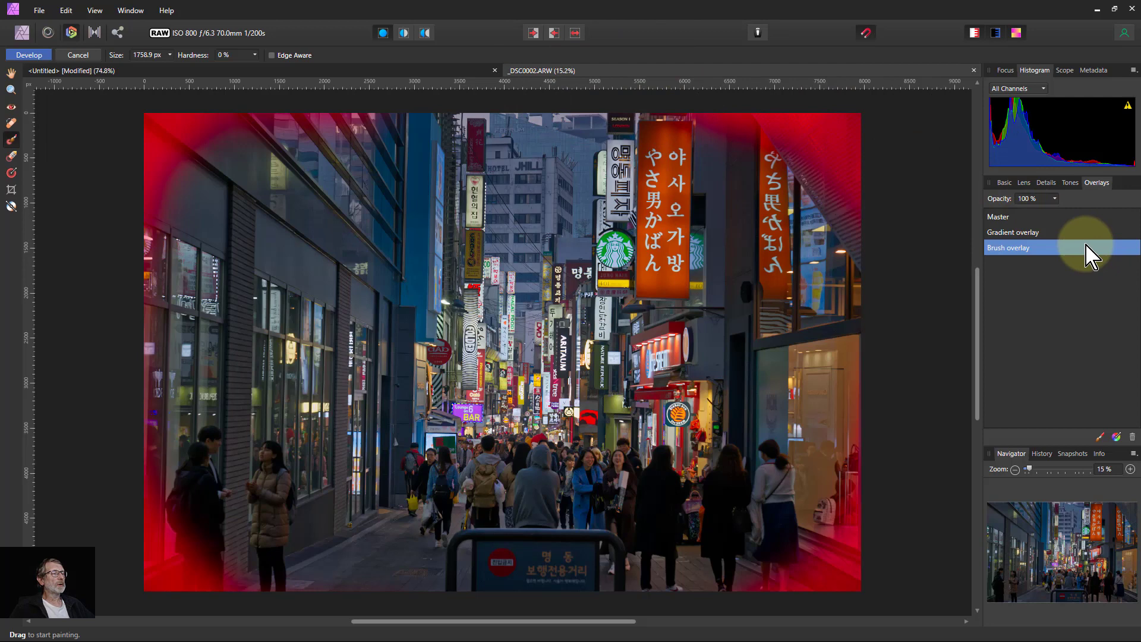
Step: Lower the brush overlay's Exposure to -0.918 in the Basic settings
left_click(1003, 183)
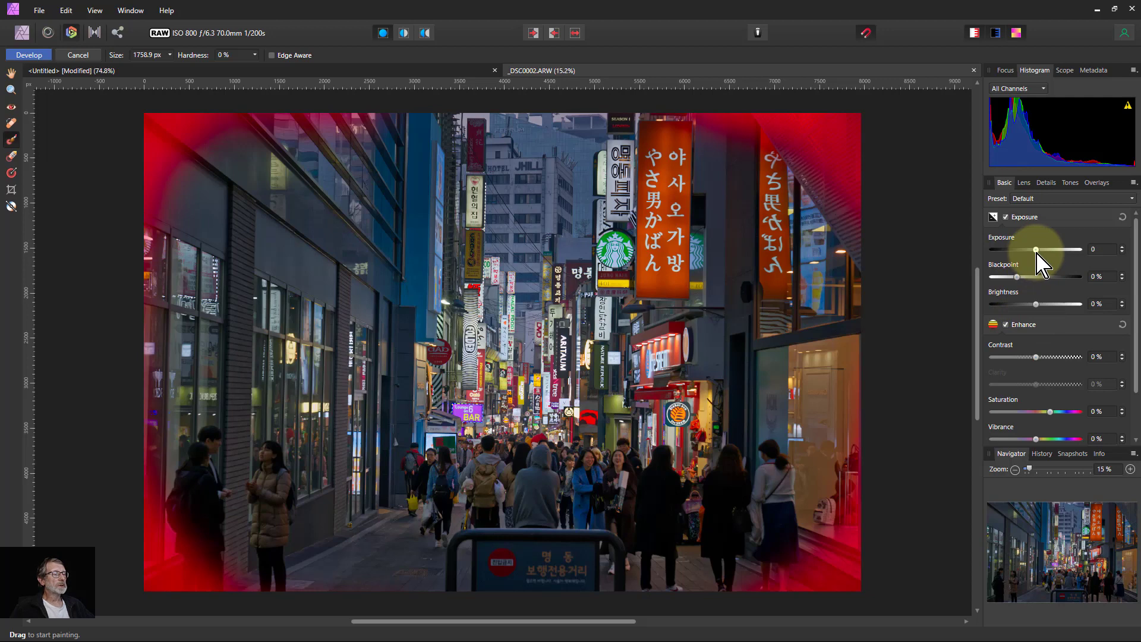
left_click_drag(1036, 250, 1028, 250)
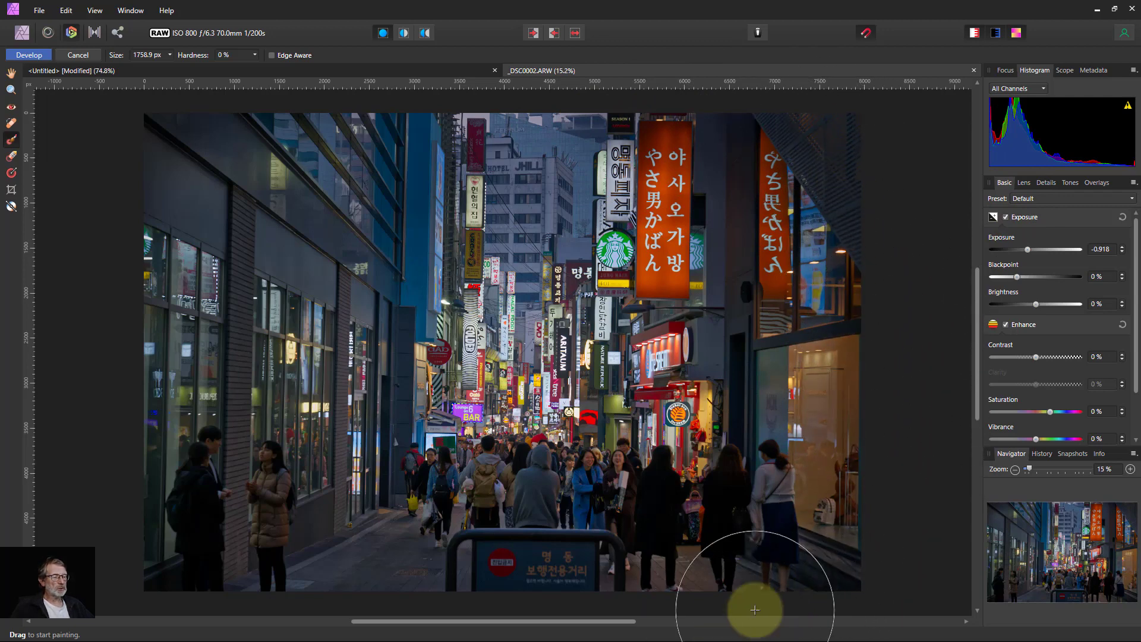
Step: Paint the -0.918 exposure overlay over the top-left building, the top edge and the left edge
left_click(886, 456)
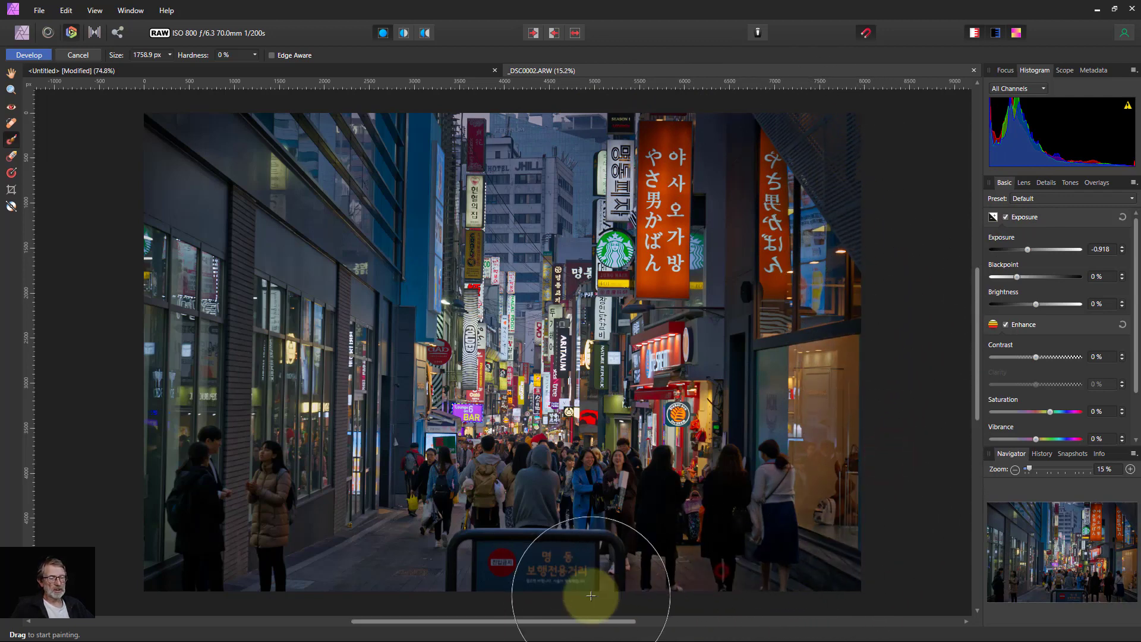
left_click(418, 595)
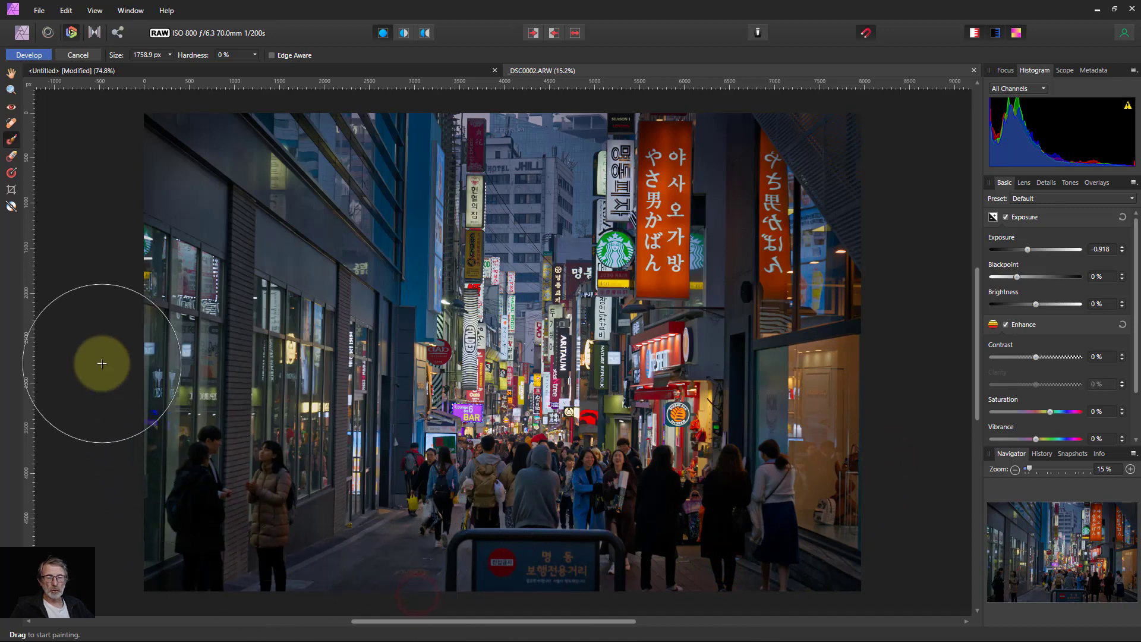
left_click(134, 153)
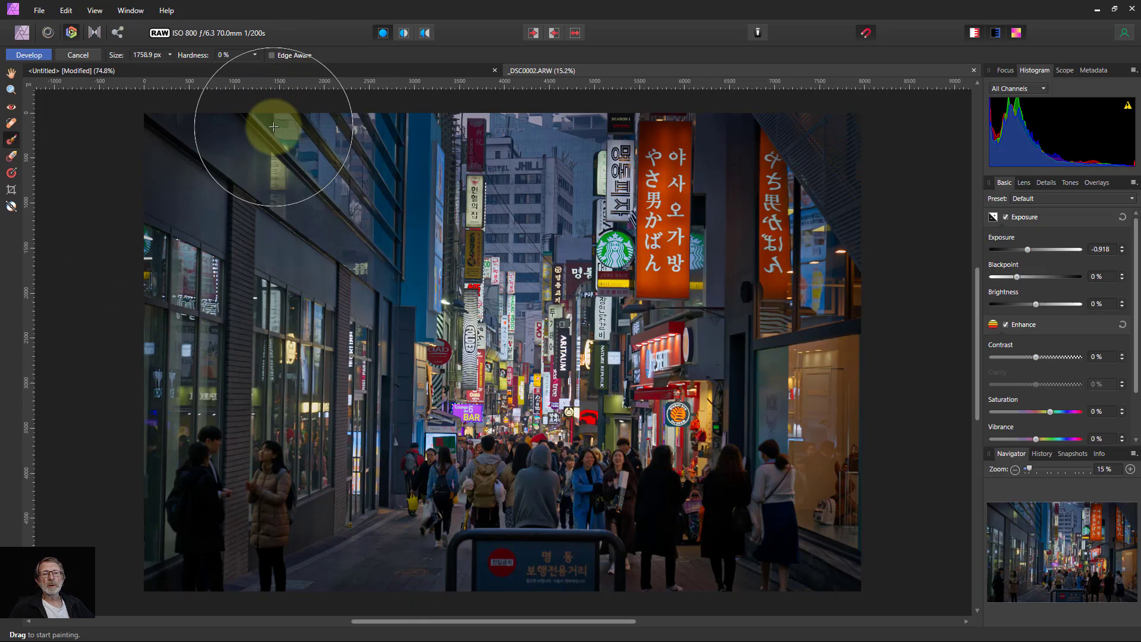
left_click(210, 174)
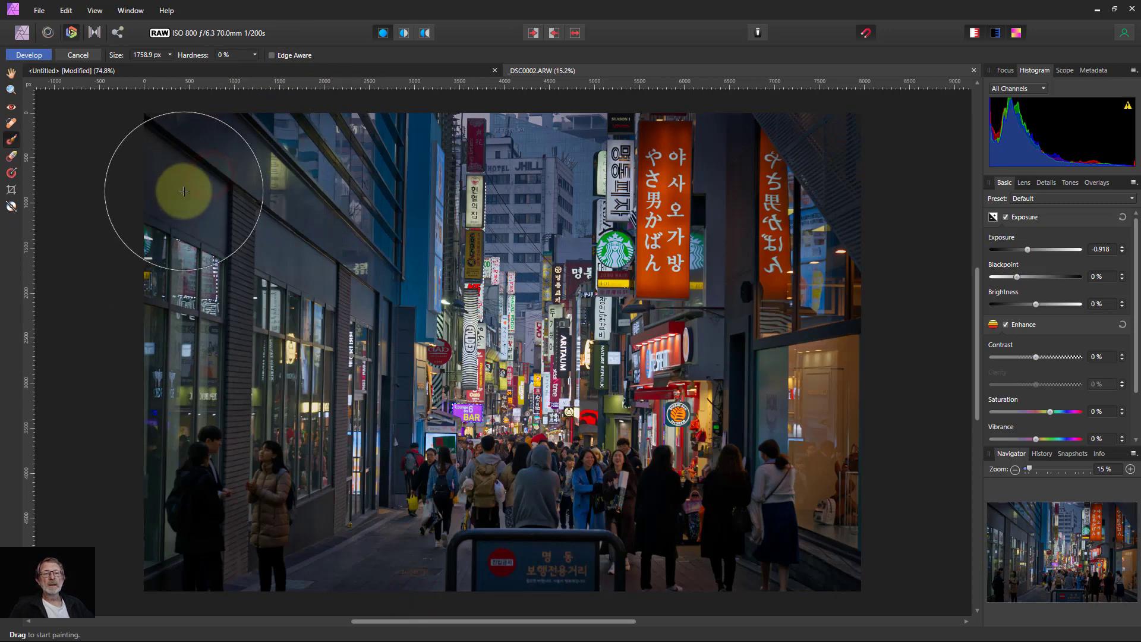
left_click(227, 165)
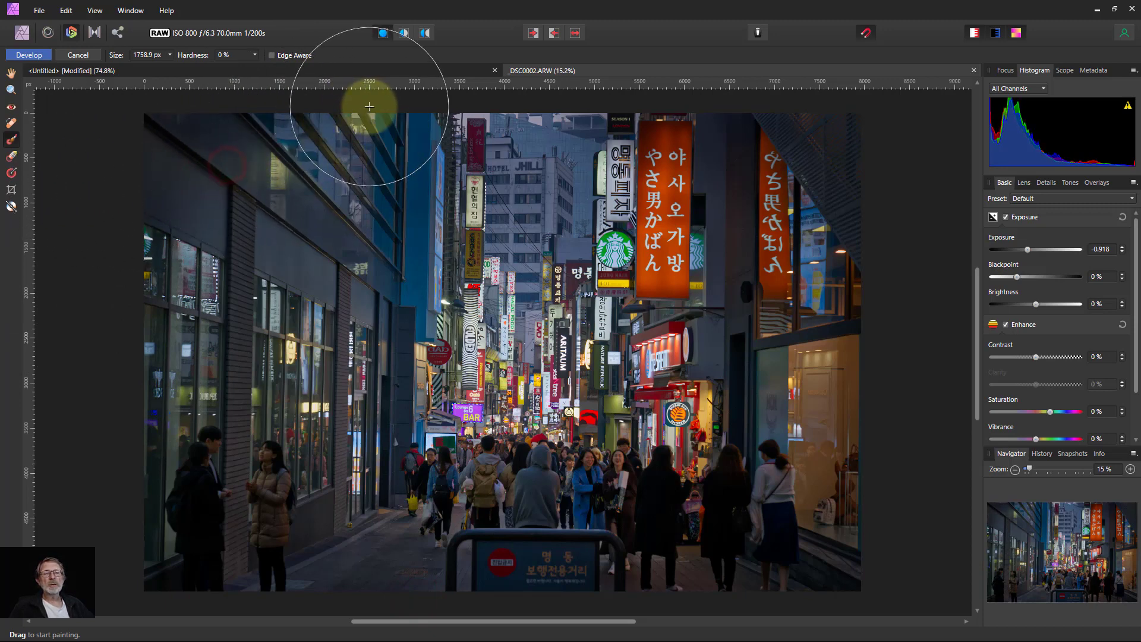
left_click(334, 105)
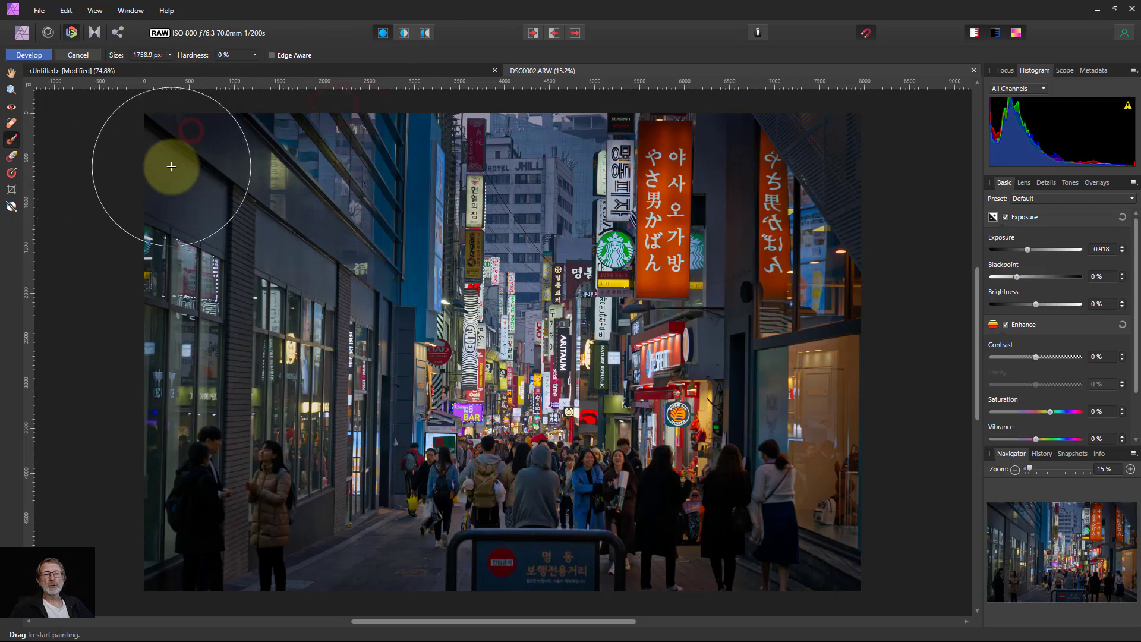
left_click(141, 235)
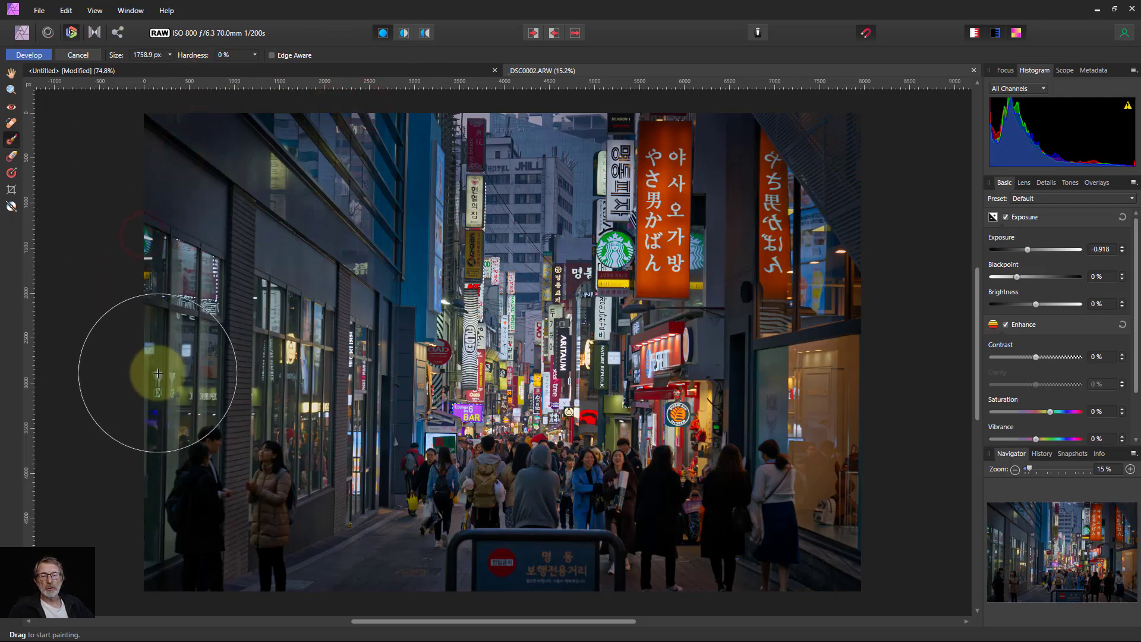
Step: Darken the lower-left area, bottom edge, top-right corner and right edge with the overlay brush
left_click(130, 377)
left_click(154, 468)
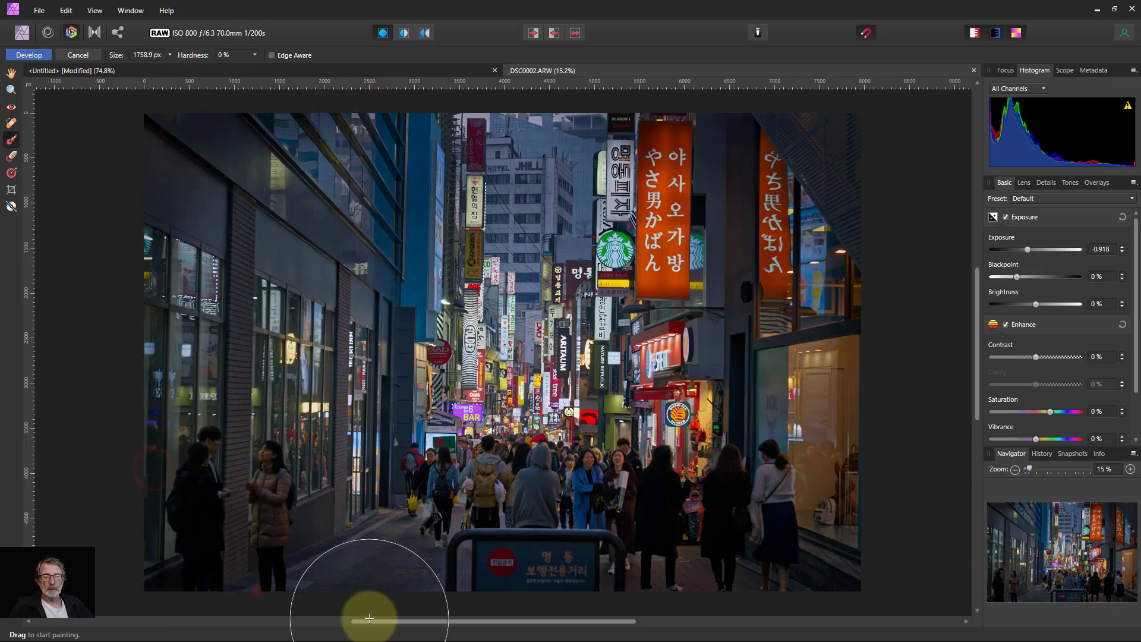
left_click(812, 584)
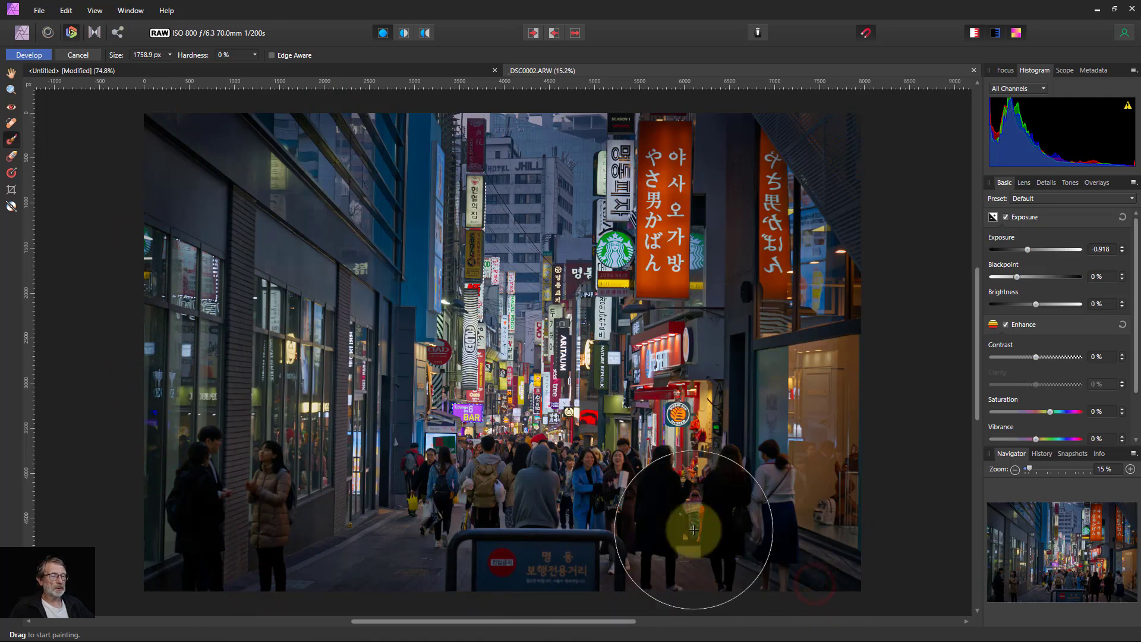
left_click(865, 94)
left_click(868, 146)
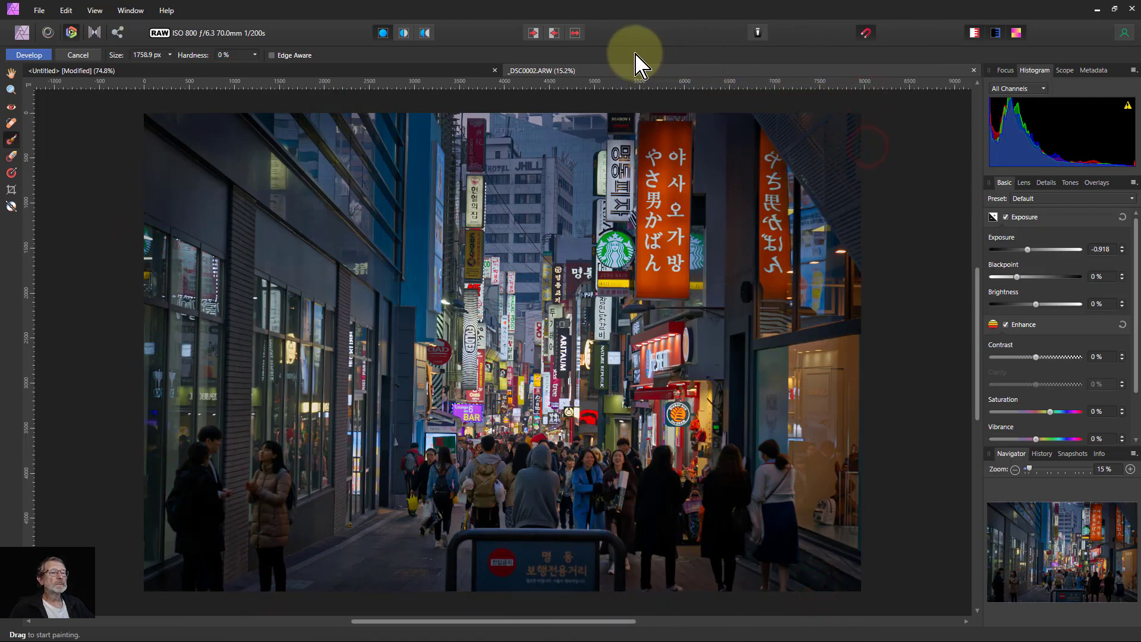
left_click(690, 96)
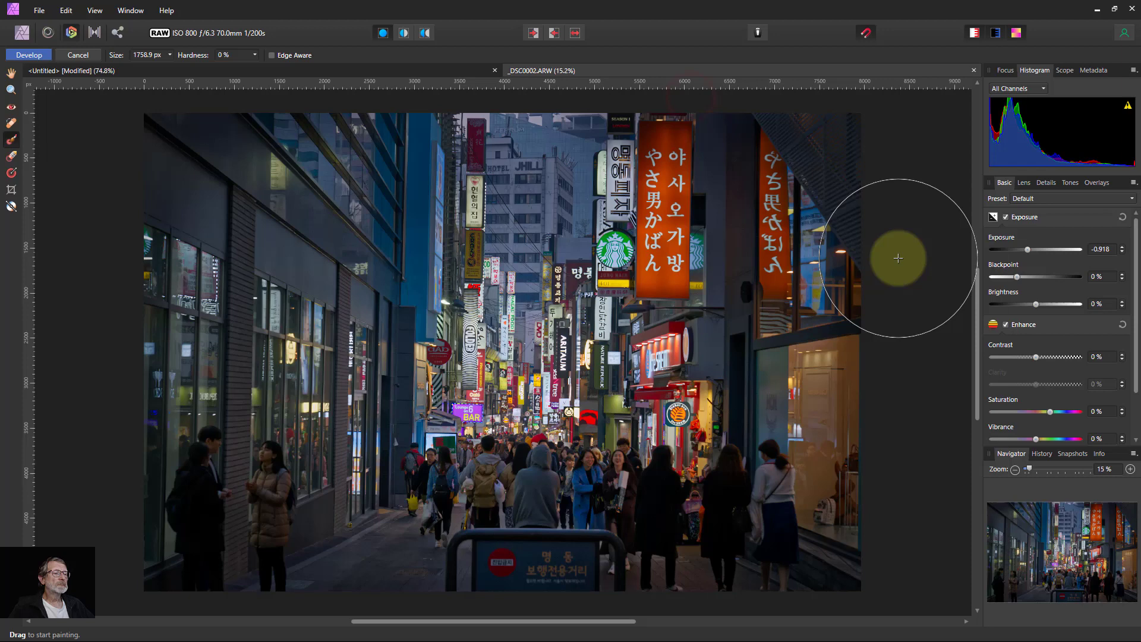
left_click(888, 212)
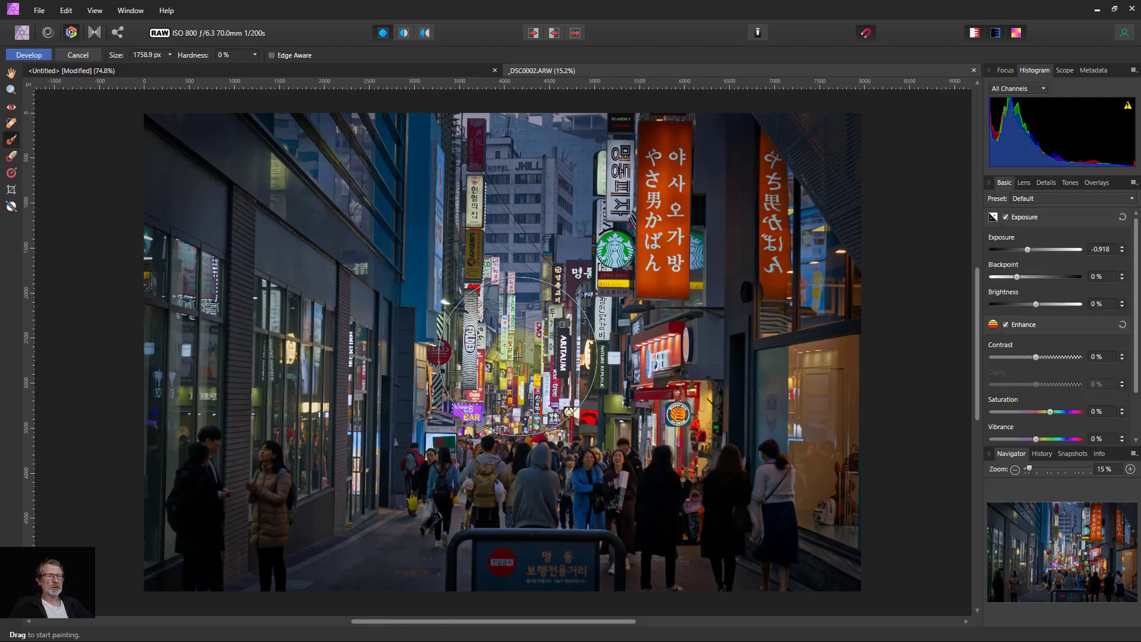
Step: Crop to 4562 × 3208 px by pulling in the bottom-right, left and top edges
left_click(12, 190)
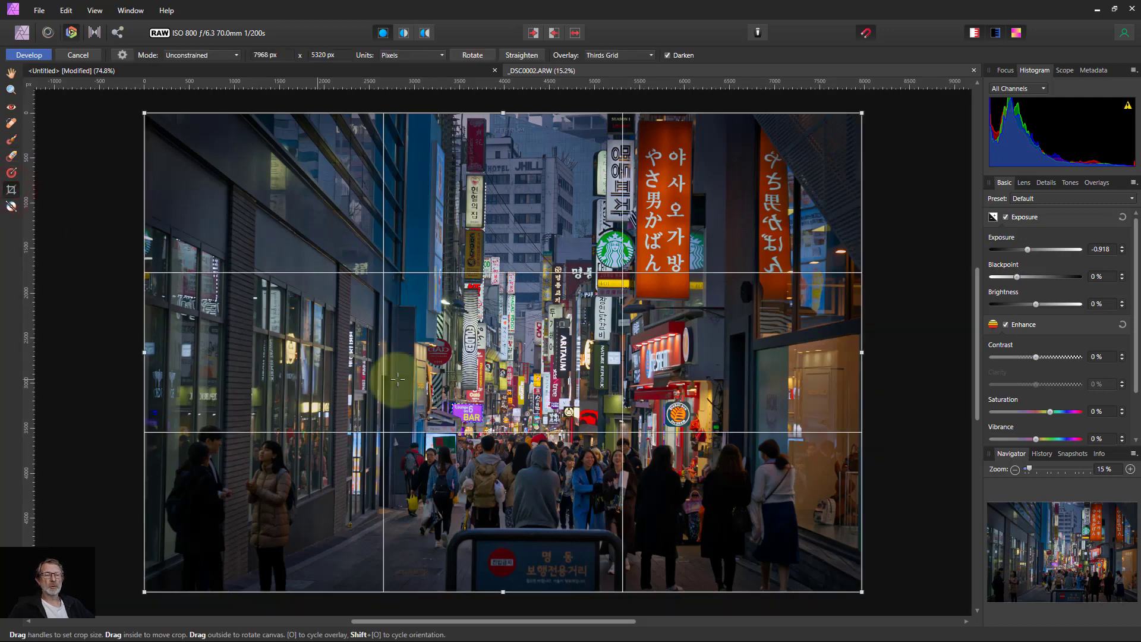
left_click_drag(862, 592, 748, 516)
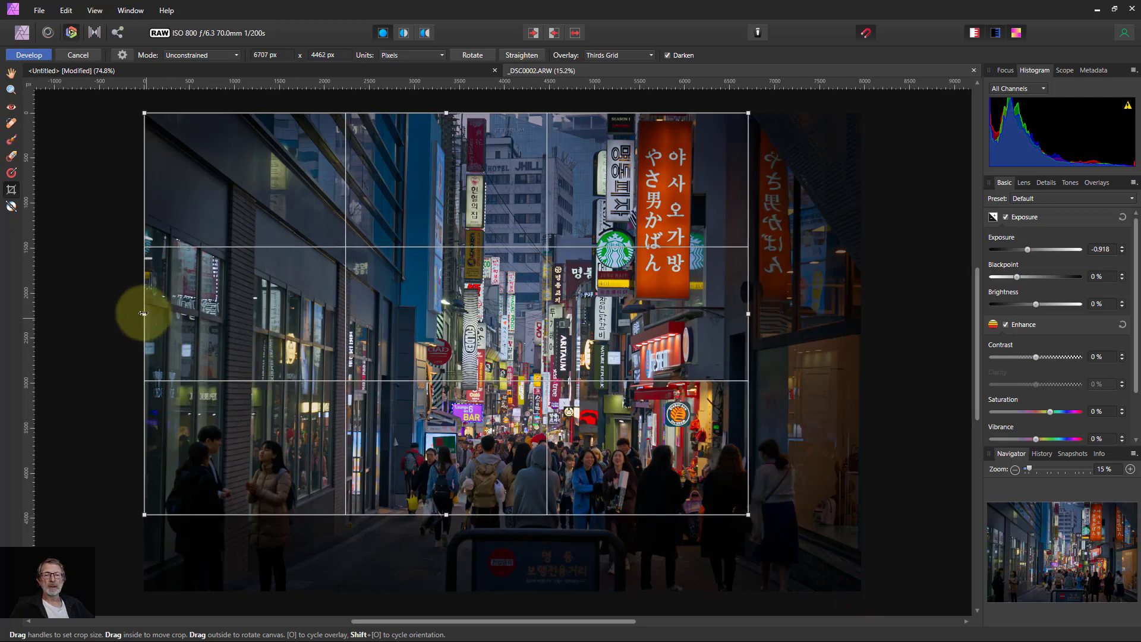
left_click_drag(144, 313, 336, 314)
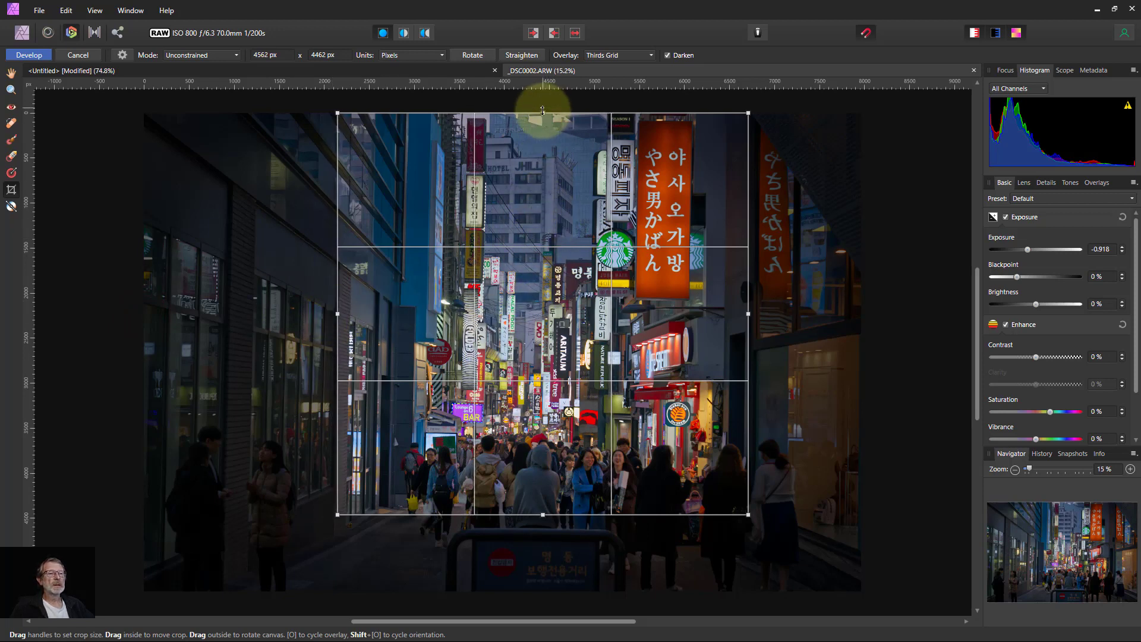
left_click_drag(543, 114, 547, 226)
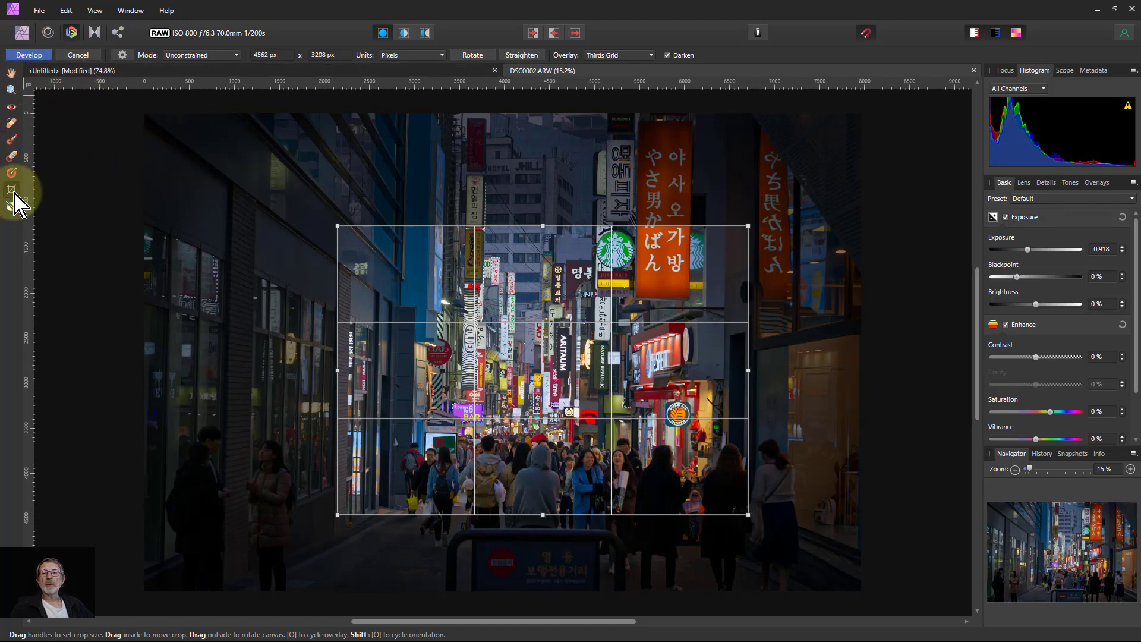
Step: Commit the crop, delete the old Brush overlay and add a new brush overlay
left_click(11, 74)
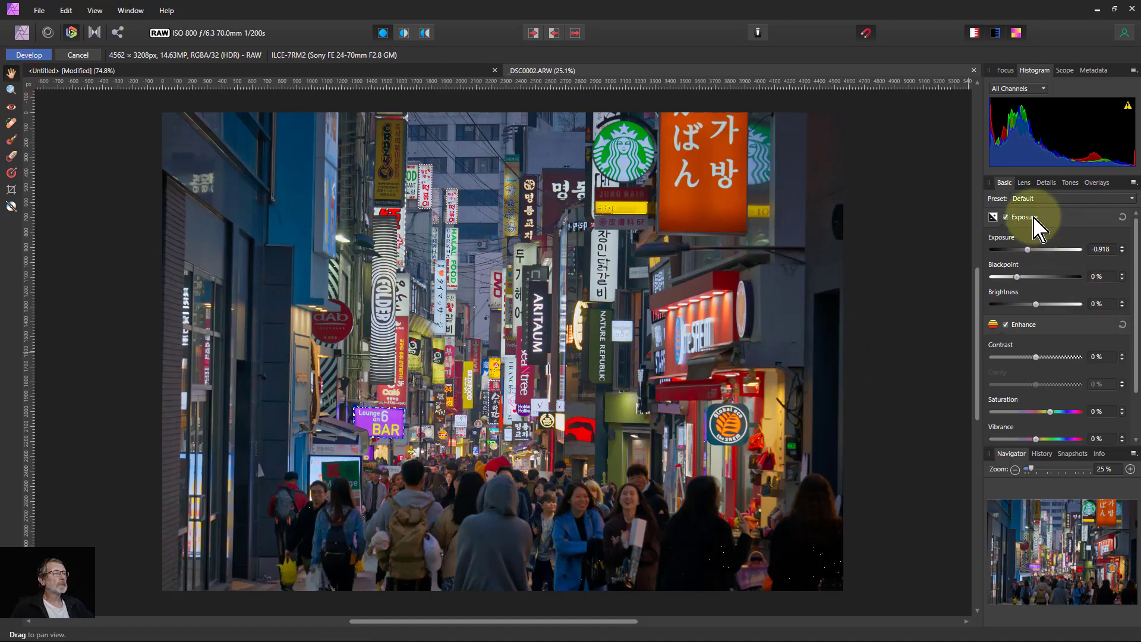
left_click(1094, 185)
left_click(1003, 252)
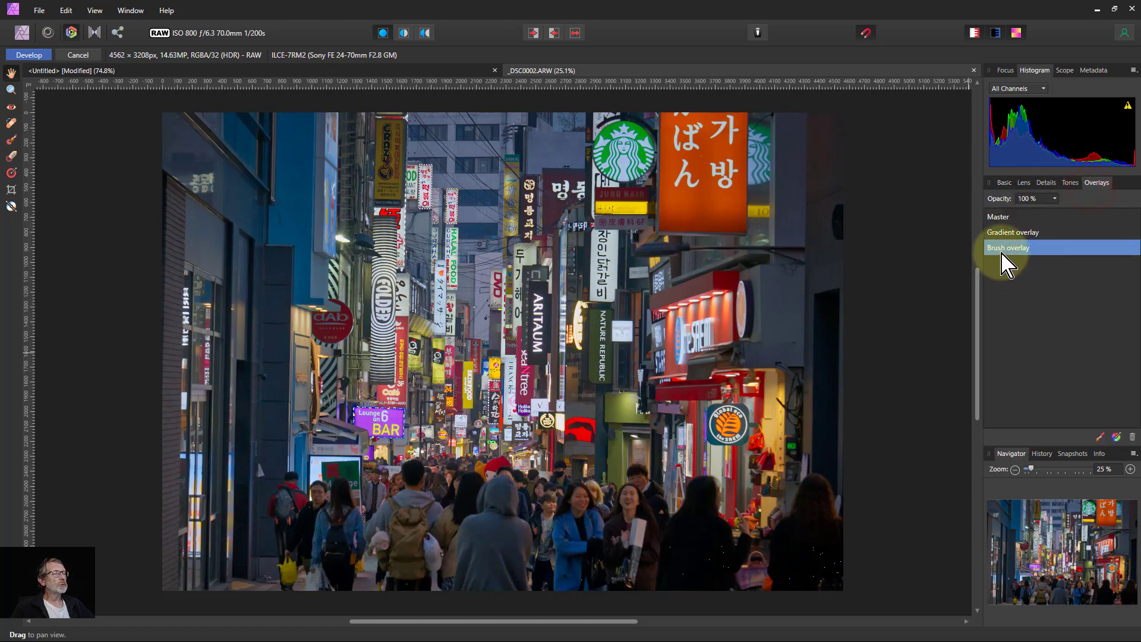
left_click(1132, 437)
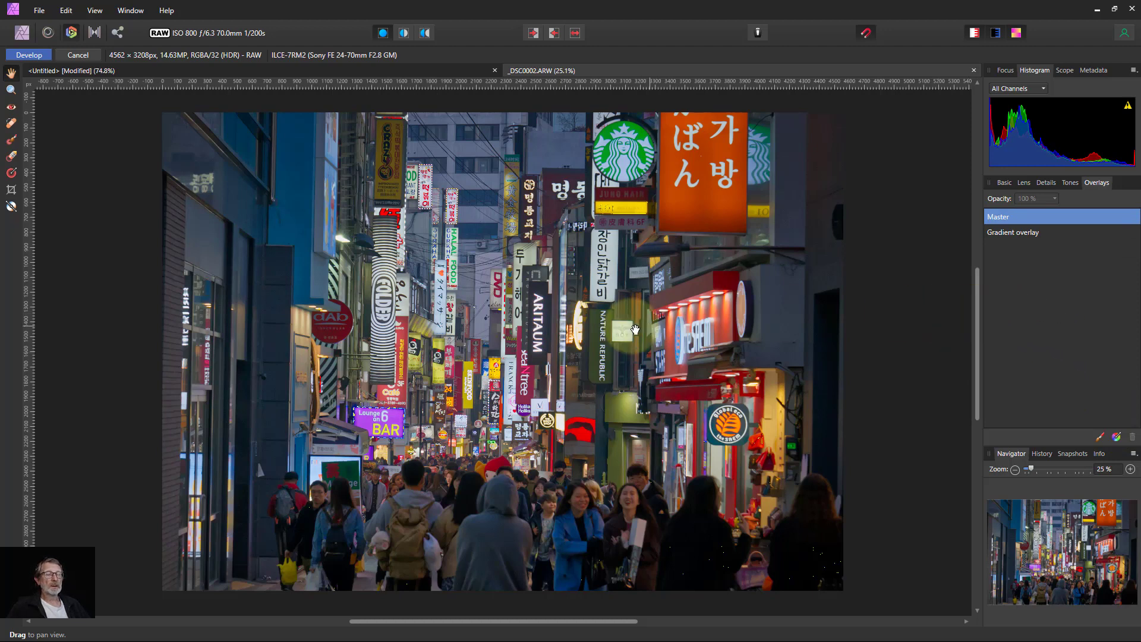
left_click(1093, 436)
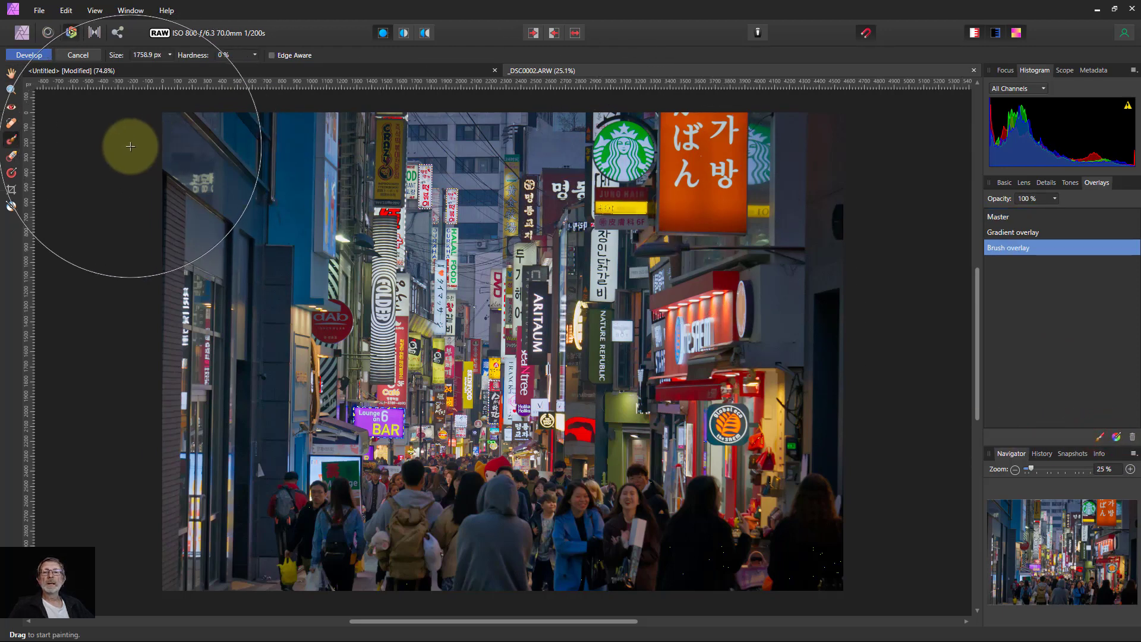
Step: With a smaller brush, paint the new overlay over the corners, left edge and top edge
left_click(10, 140)
key("bracketleft")
key("bracketleft")
key("bracketleft")
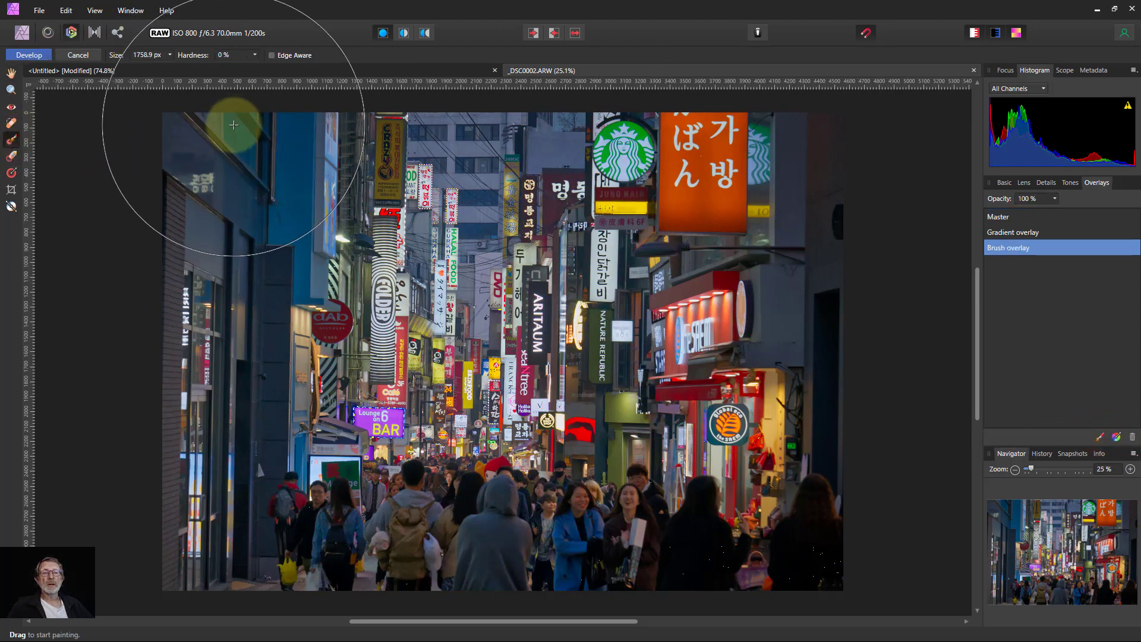
key("bracketleft")
key("bracketleft")
mouse_move(186, 145)
left_mouse_down()
mouse_move(232, 132)
mouse_move(168, 153)
mouse_move(150, 191)
left_mouse_up()
mouse_move(271, 83)
left_mouse_down()
mouse_move(155, 194)
mouse_move(133, 327)
mouse_move(145, 577)
mouse_move(186, 634)
mouse_move(247, 639)
mouse_move(244, 623)
mouse_move(140, 569)
mouse_move(95, 497)
mouse_move(193, 594)
left_mouse_up()
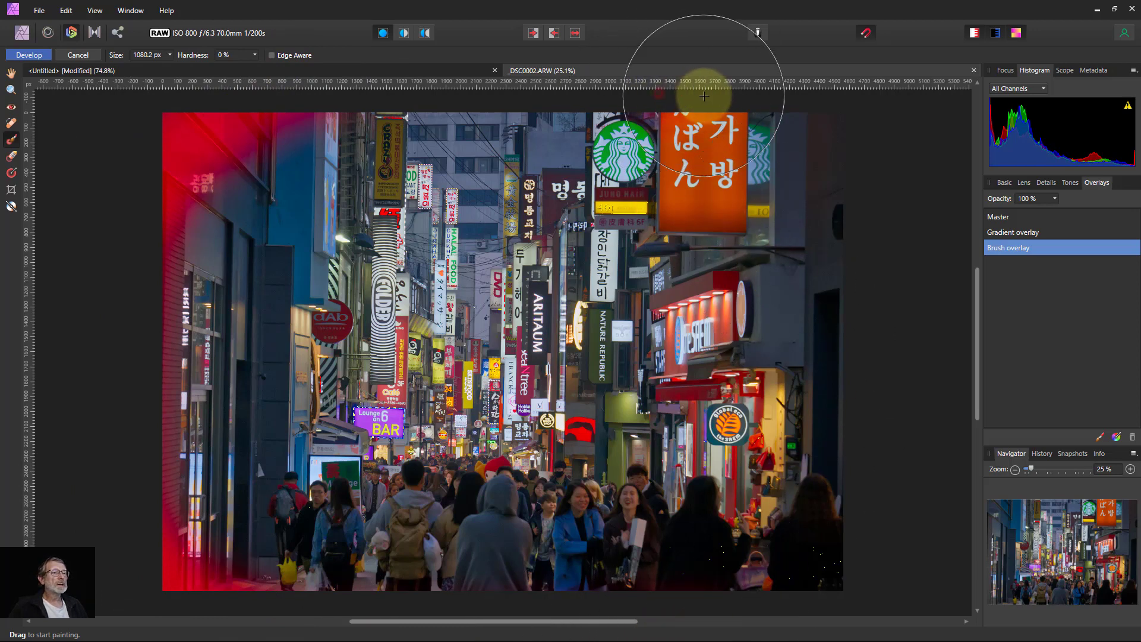
mouse_move(703, 92)
left_mouse_down()
mouse_move(809, 116)
mouse_move(907, 217)
mouse_move(791, 94)
mouse_move(856, 170)
mouse_move(903, 404)
mouse_move(903, 504)
mouse_move(840, 230)
mouse_move(857, 345)
mouse_move(860, 525)
mouse_move(789, 641)
mouse_move(694, 641)
mouse_move(808, 561)
mouse_move(865, 496)
mouse_move(795, 566)
left_mouse_up()
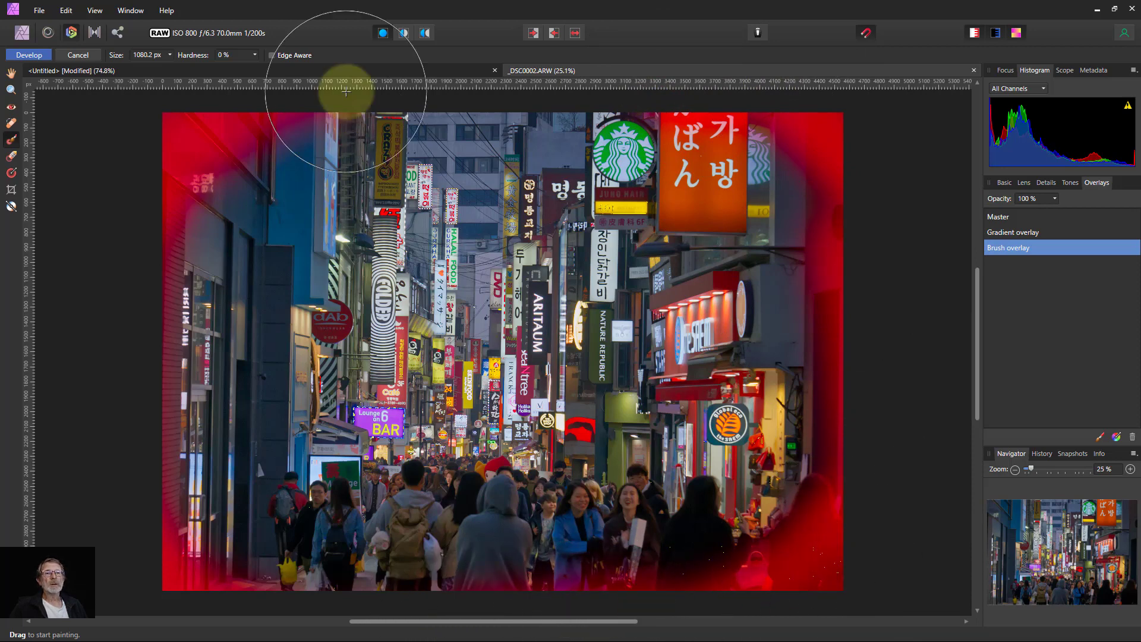
mouse_move(789, 107)
left_mouse_down()
mouse_move(697, 93)
mouse_move(285, 89)
mouse_move(95, 119)
mouse_move(65, 136)
left_mouse_up()
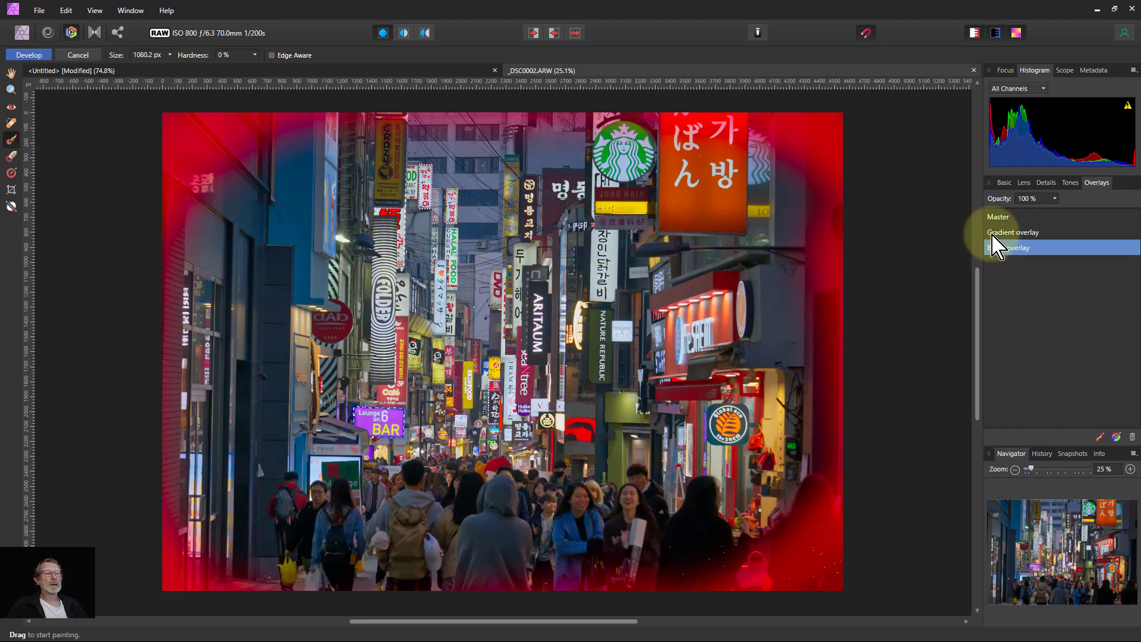
Step: Set the new edge overlay's Exposure to -0.714, enlarge the brush, and enable clipped highlights
left_click(1004, 184)
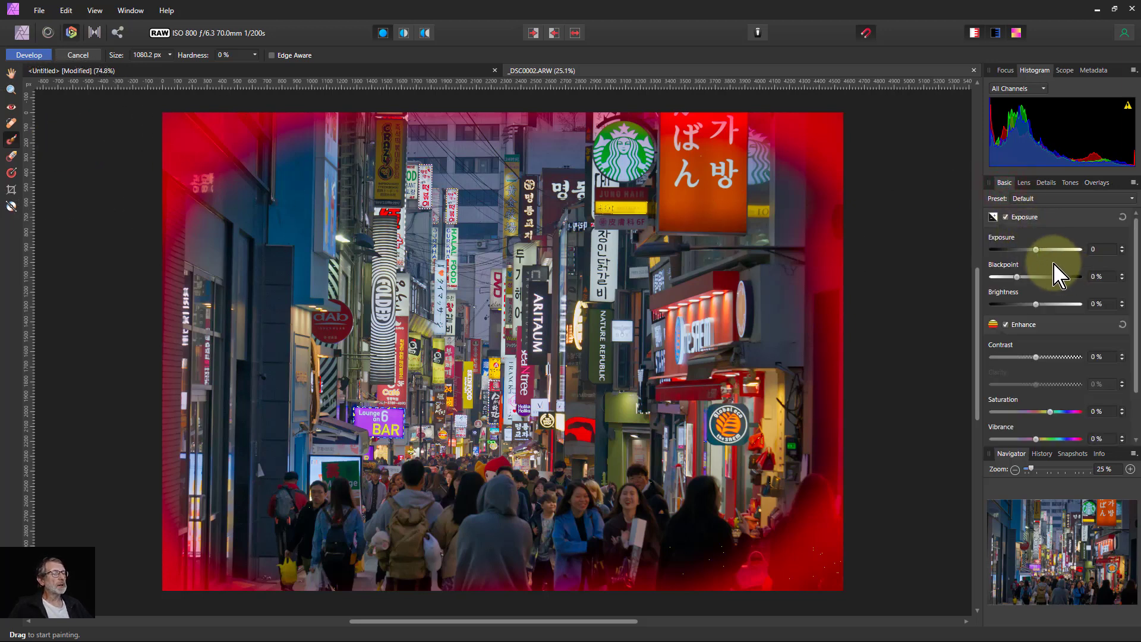
left_click_drag(1035, 249, 1032, 249)
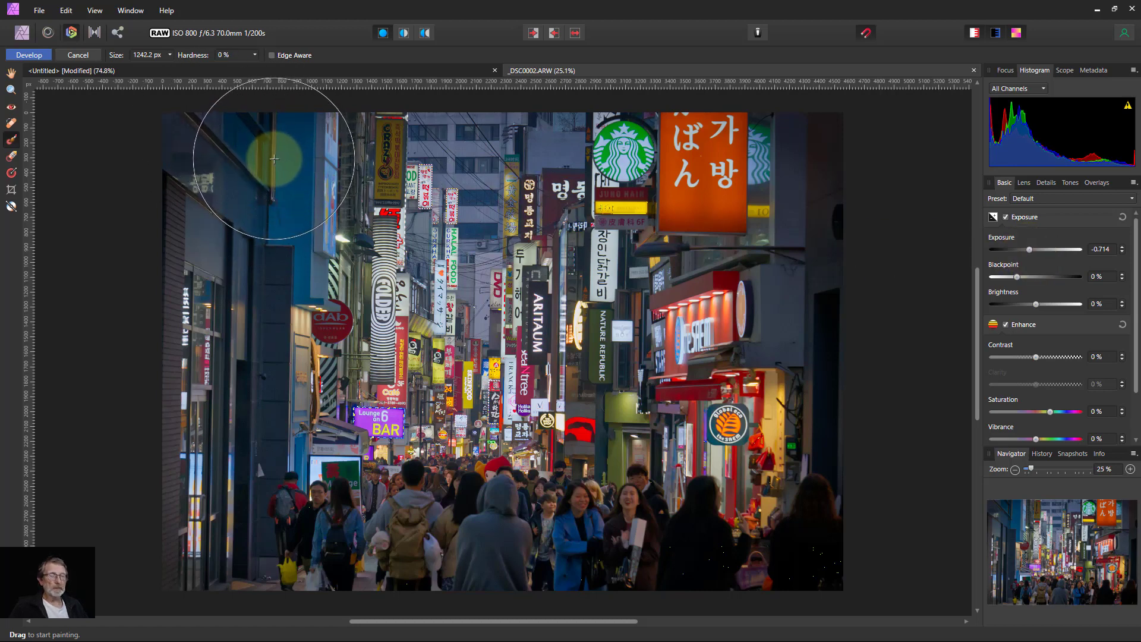
key("bracketright")
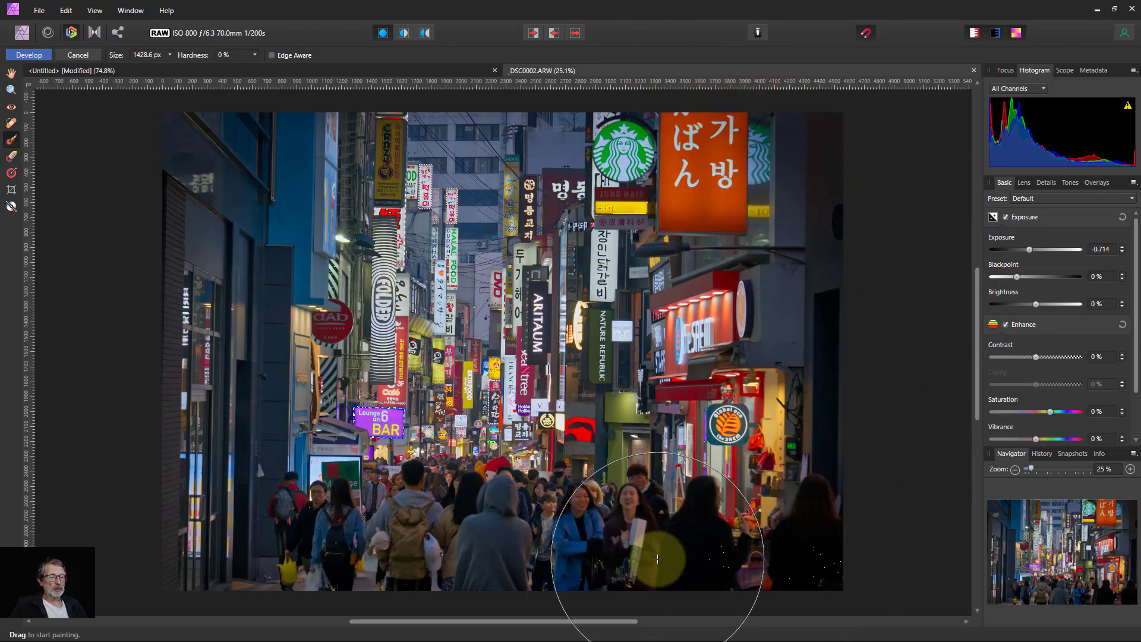
left_click(975, 33)
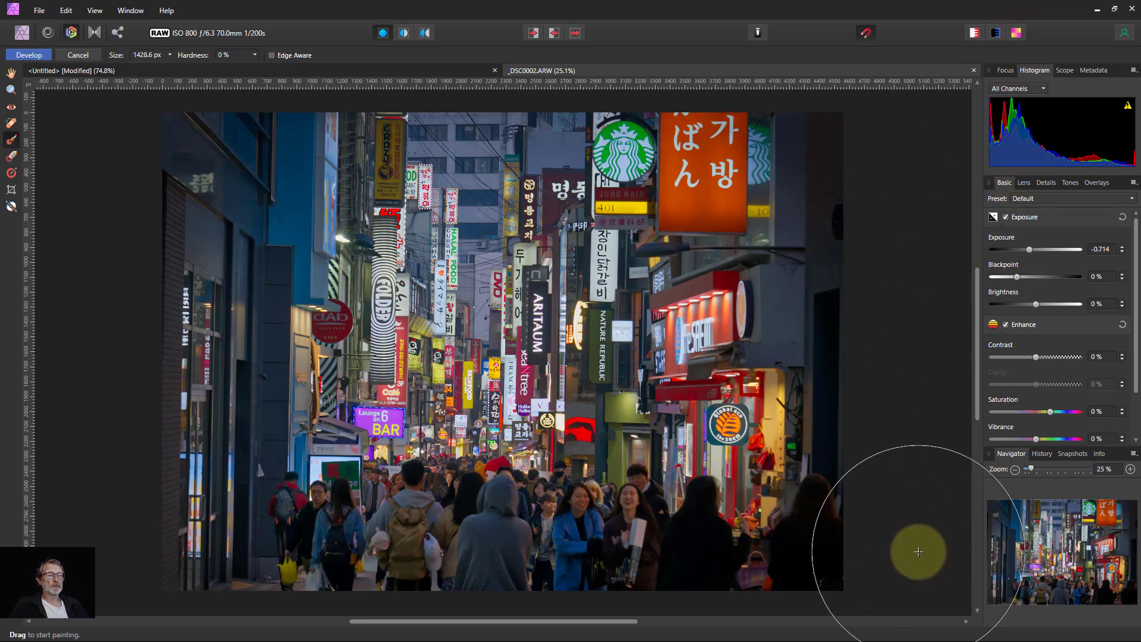
Step: Select the Master adjustments and lower Exposure to about -0.986
left_click(1087, 186)
left_click(1010, 219)
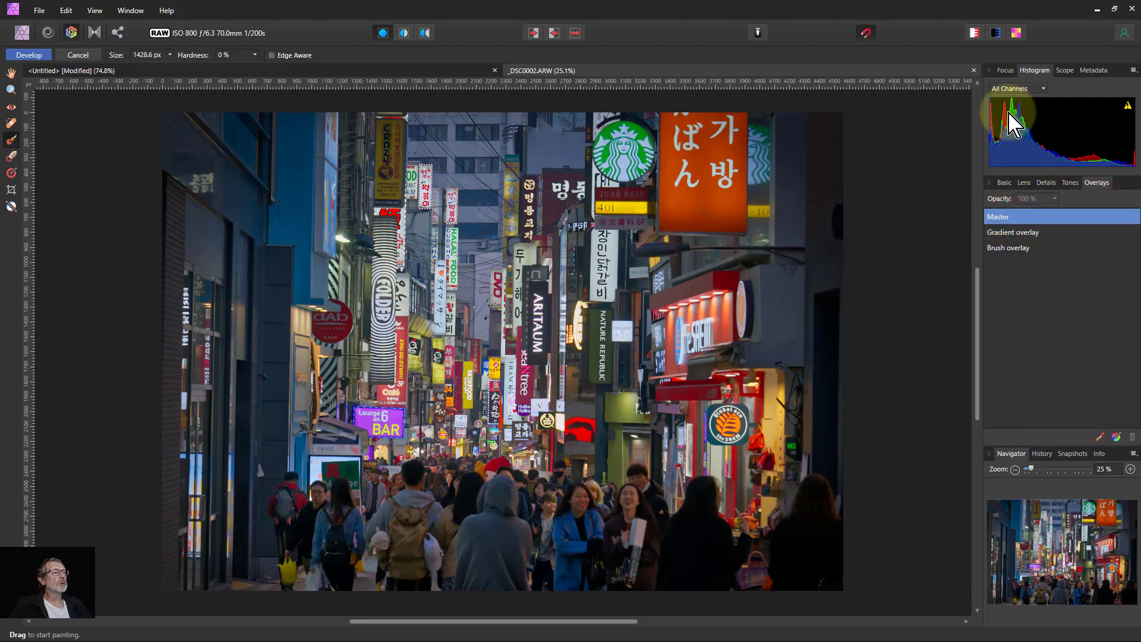
left_click(1005, 71)
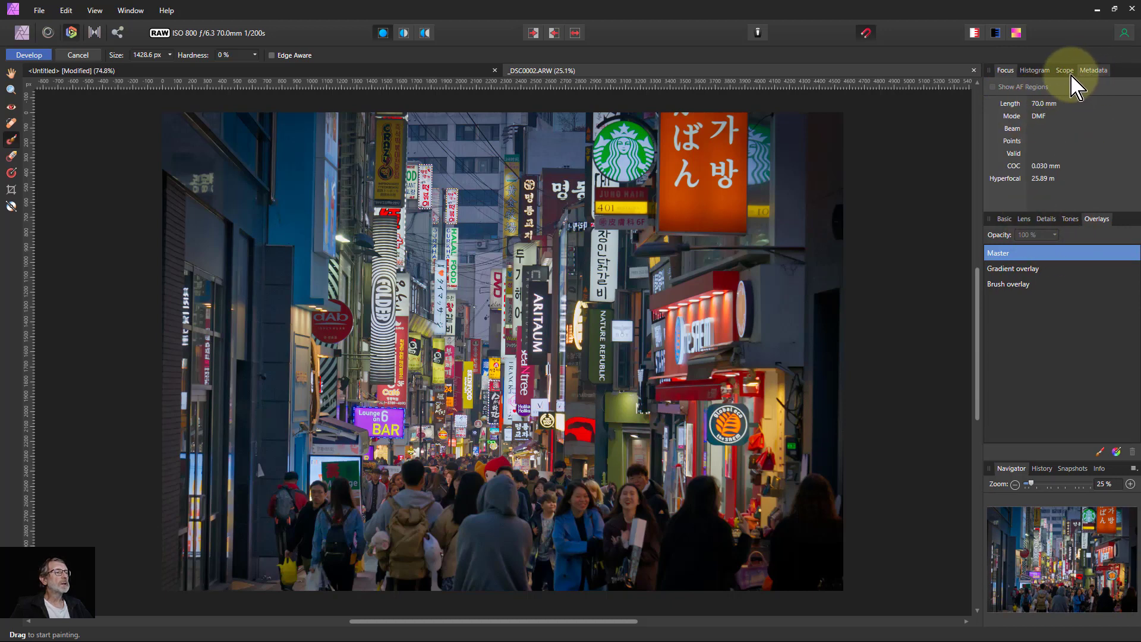
left_click(1042, 70)
left_click(1005, 183)
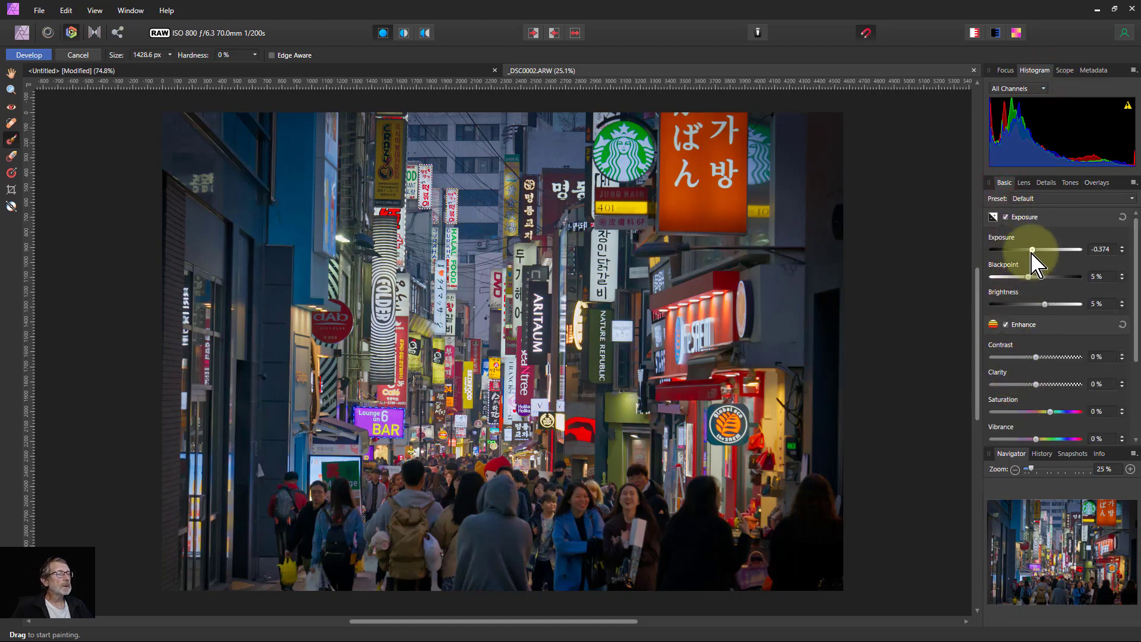
left_click_drag(1032, 252, 1023, 253)
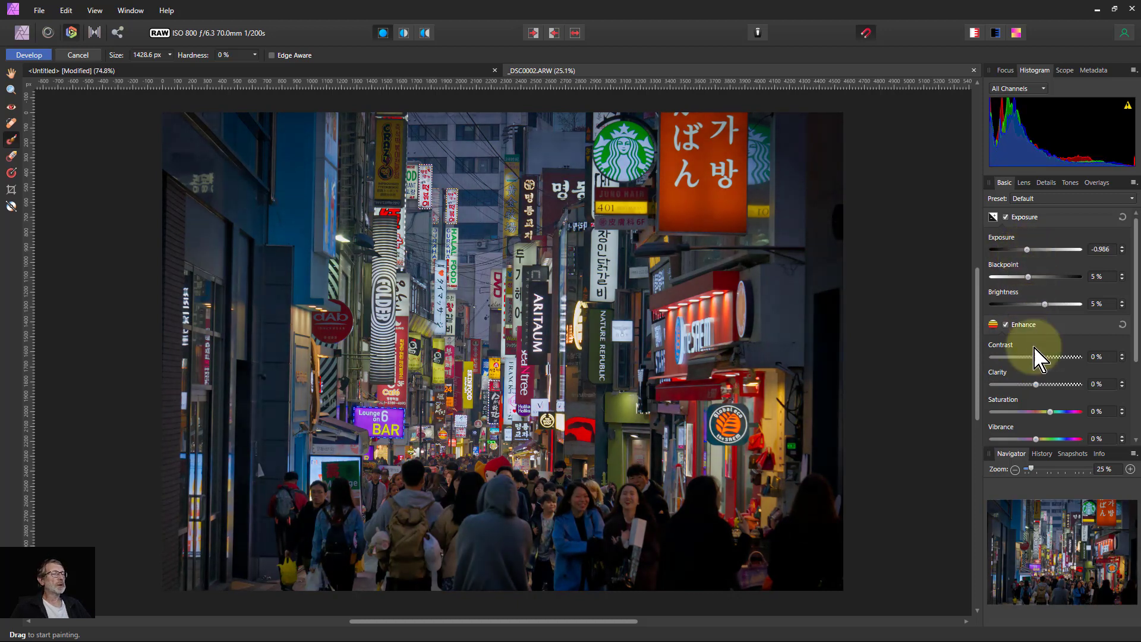
Step: Pull the Gradient overlay's end and perpendicular handles inward into a smaller, tilted ellipse
left_click(1097, 184)
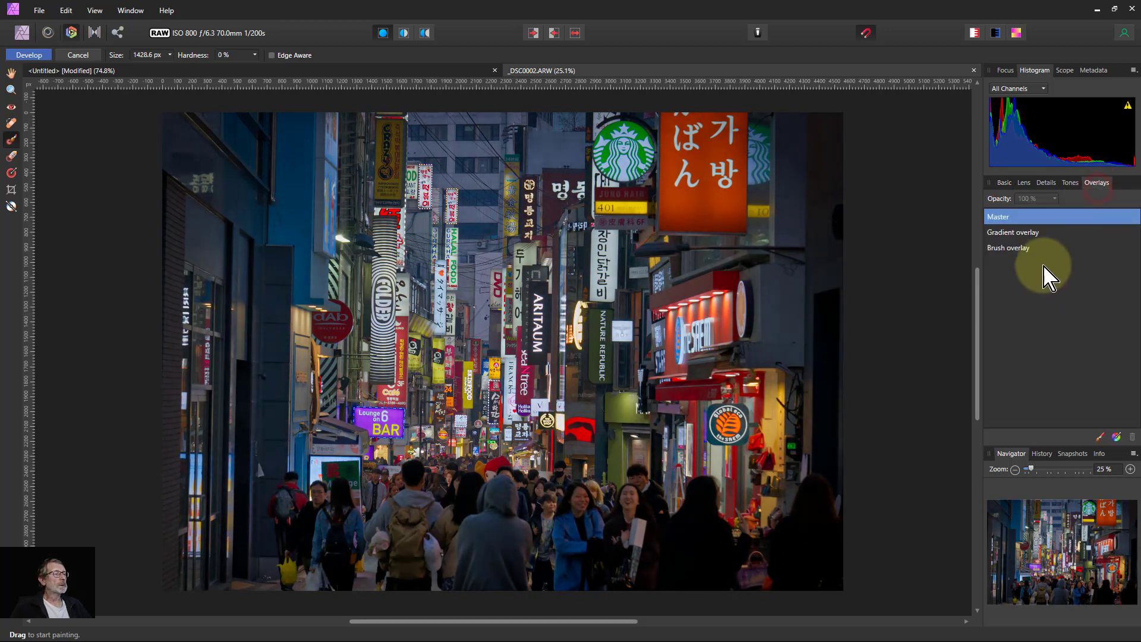
left_click(1002, 233)
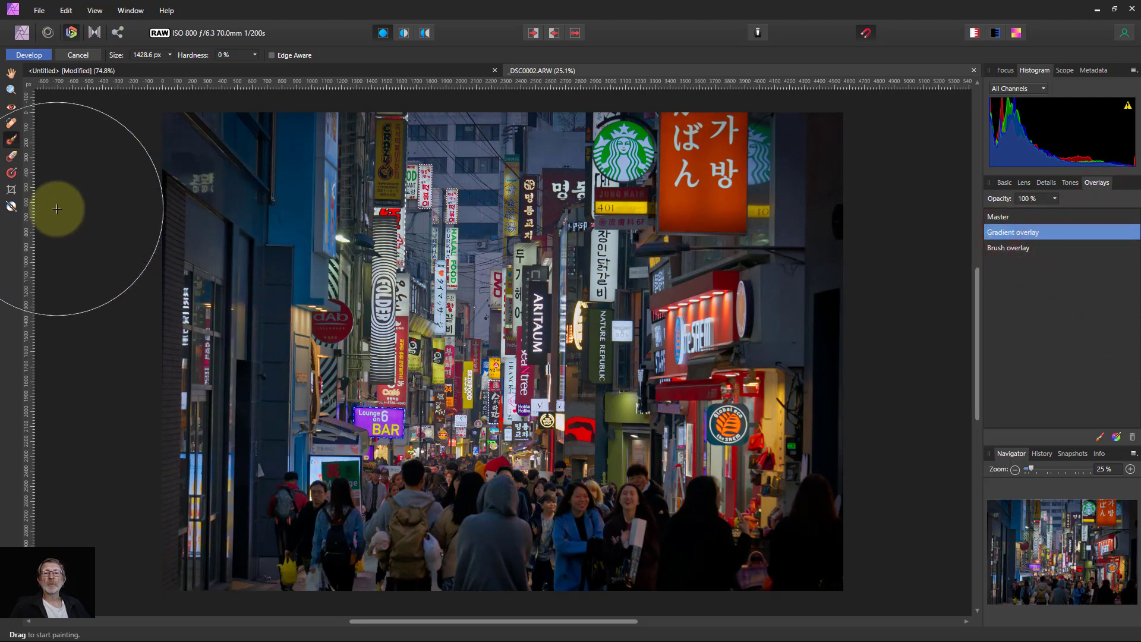
left_click(12, 173)
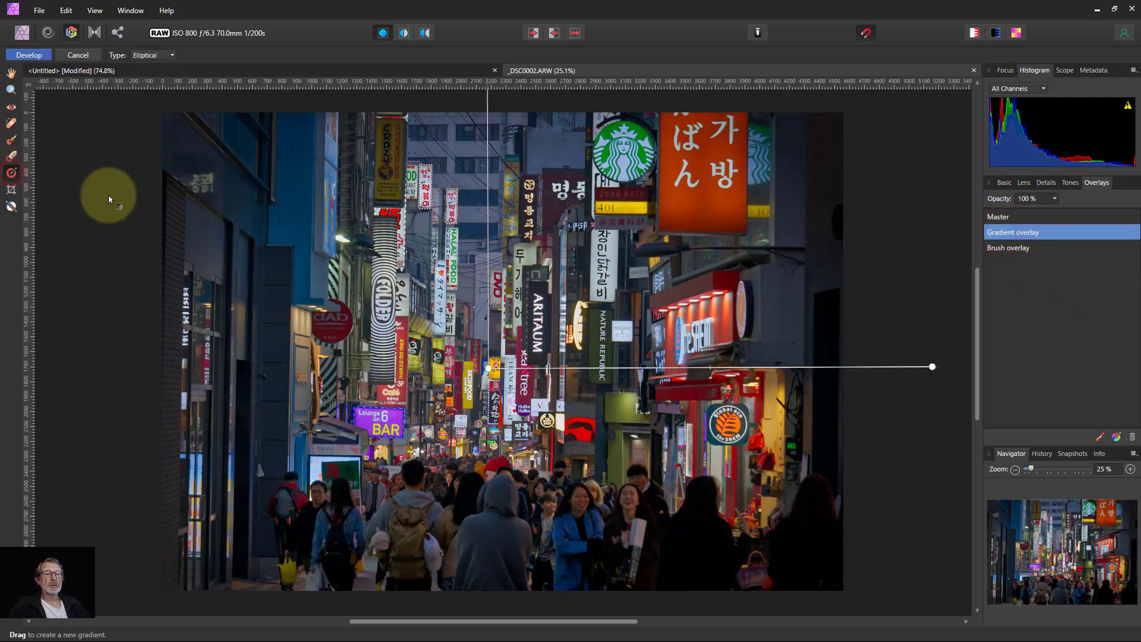
left_click_drag(933, 365, 813, 356)
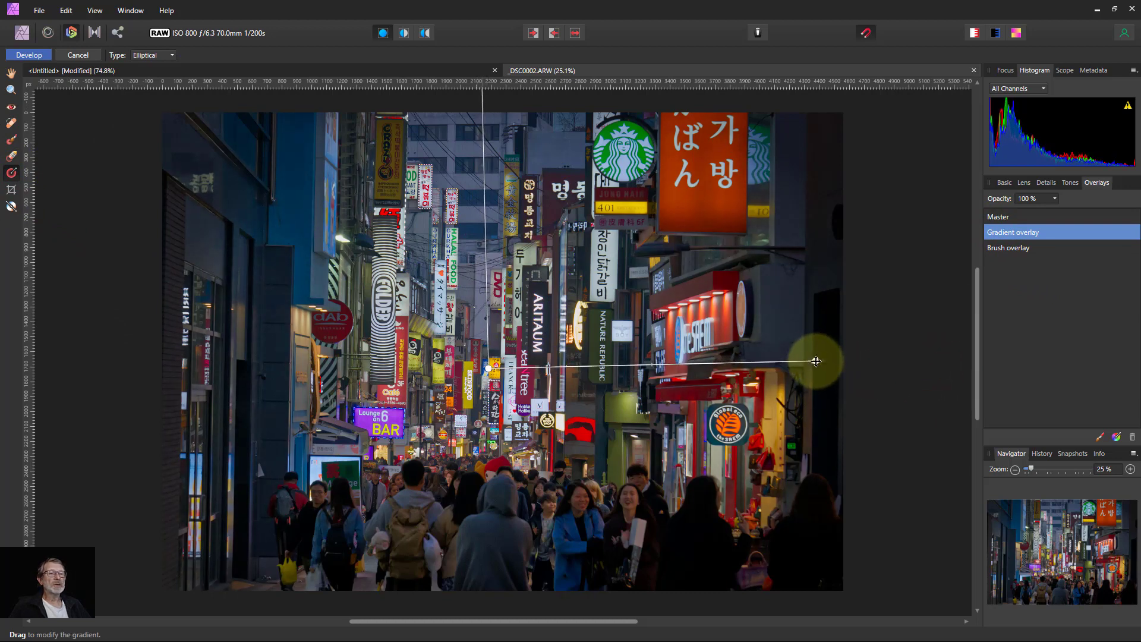
scroll(595, 220, "up", 2)
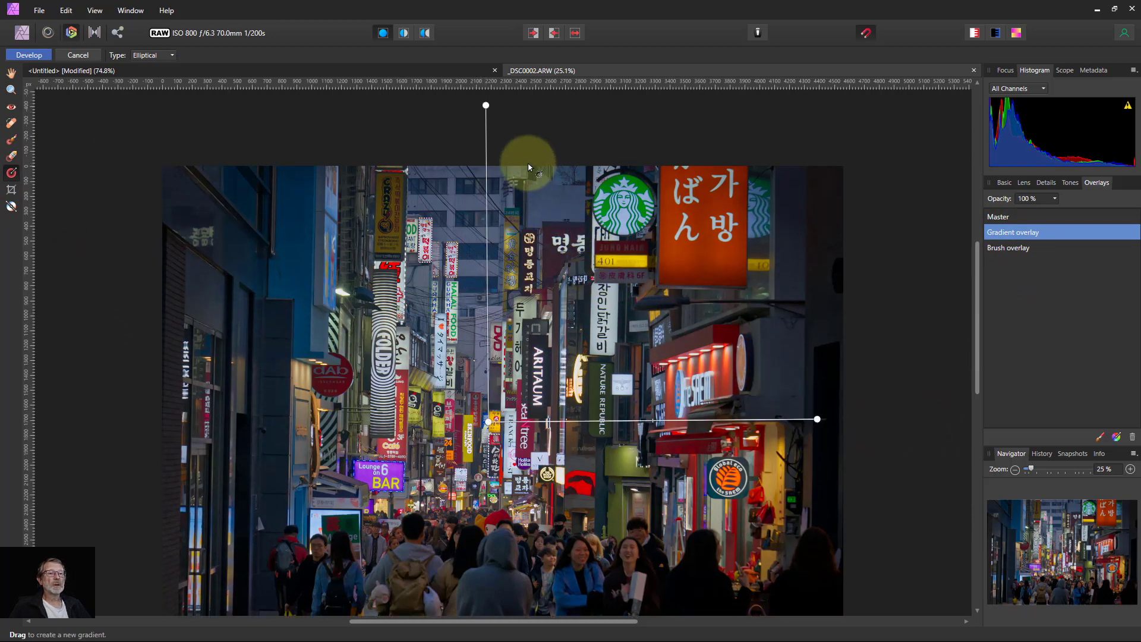
left_click_drag(485, 107, 493, 240)
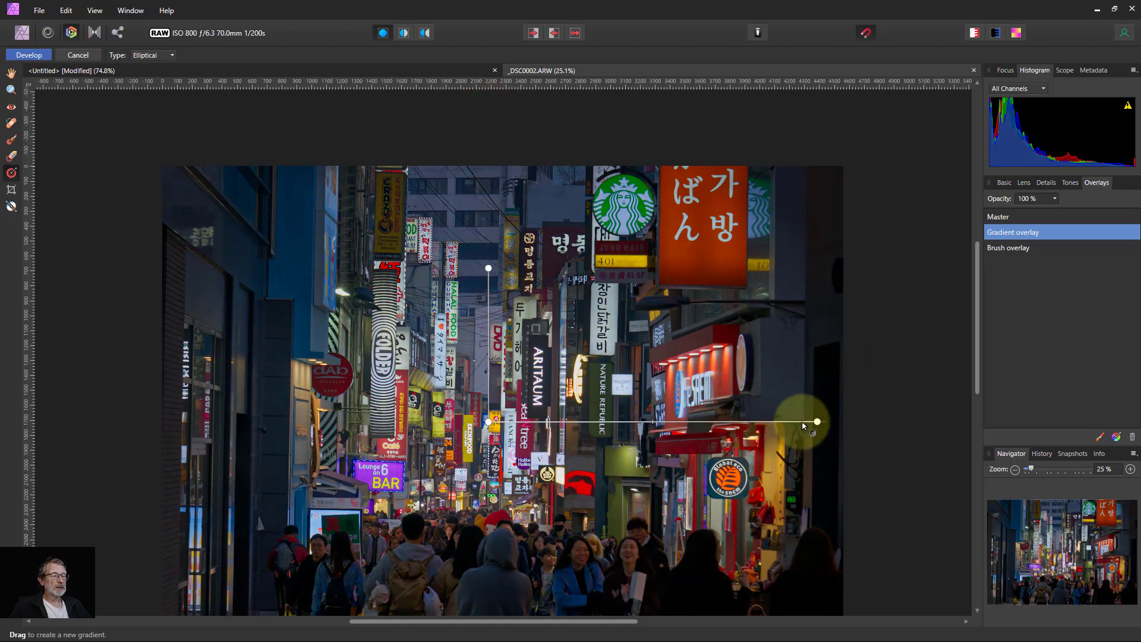
left_click_drag(819, 421, 731, 433)
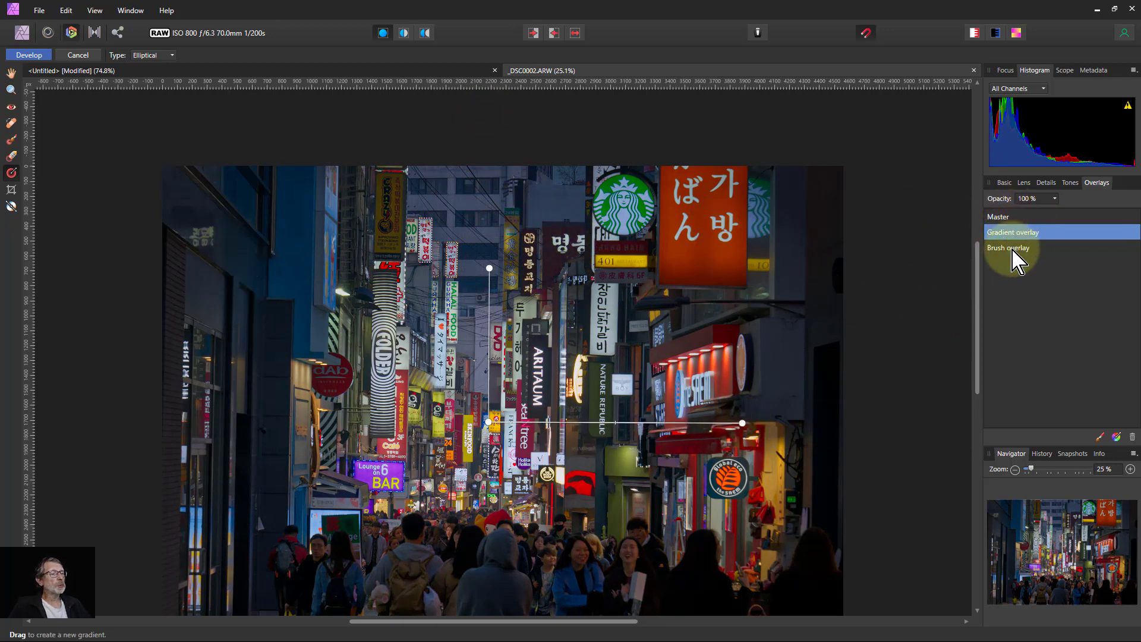
scroll(720, 317, "down", 3)
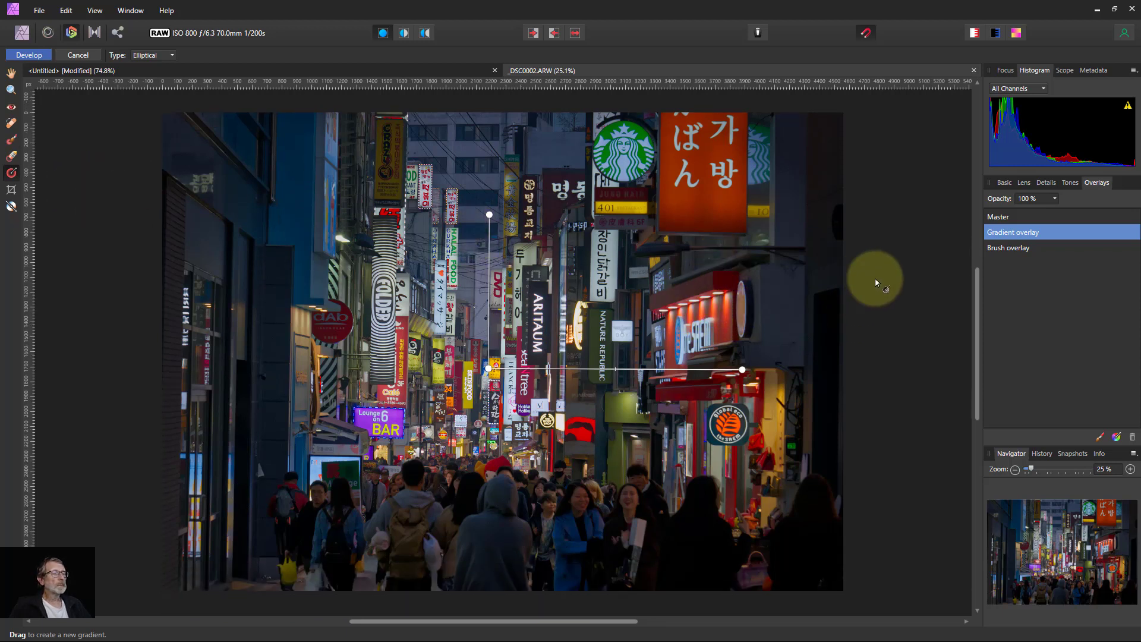
Step: Add another brush overlay and paint it over the top-left and lower-left corners and right edge
left_click(1005, 248)
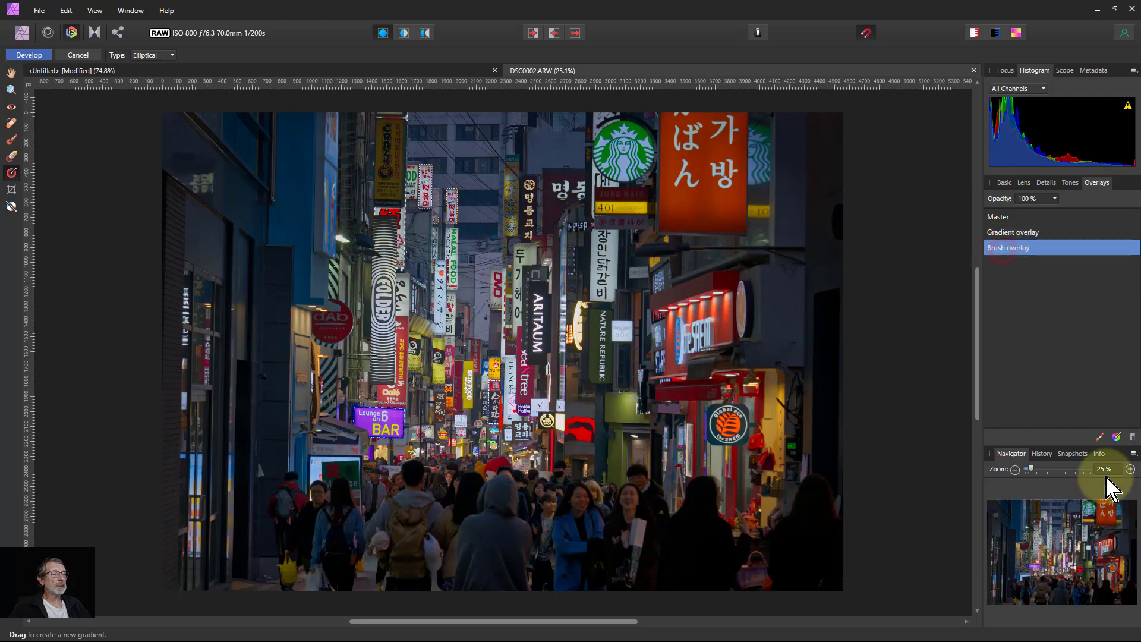
left_click(1100, 438)
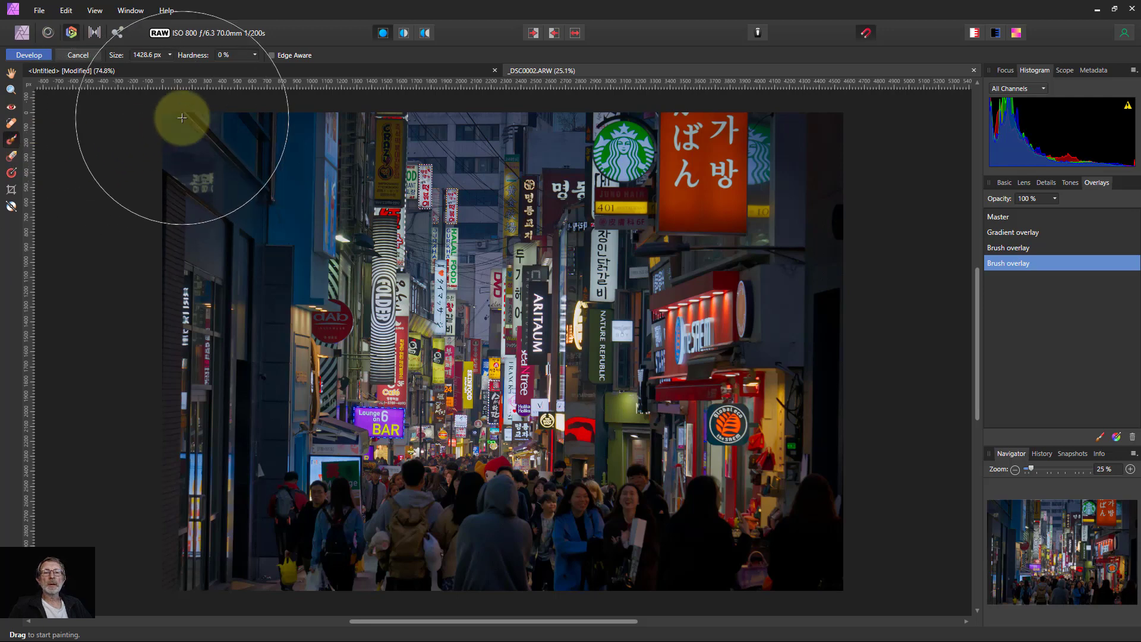
left_click(123, 153)
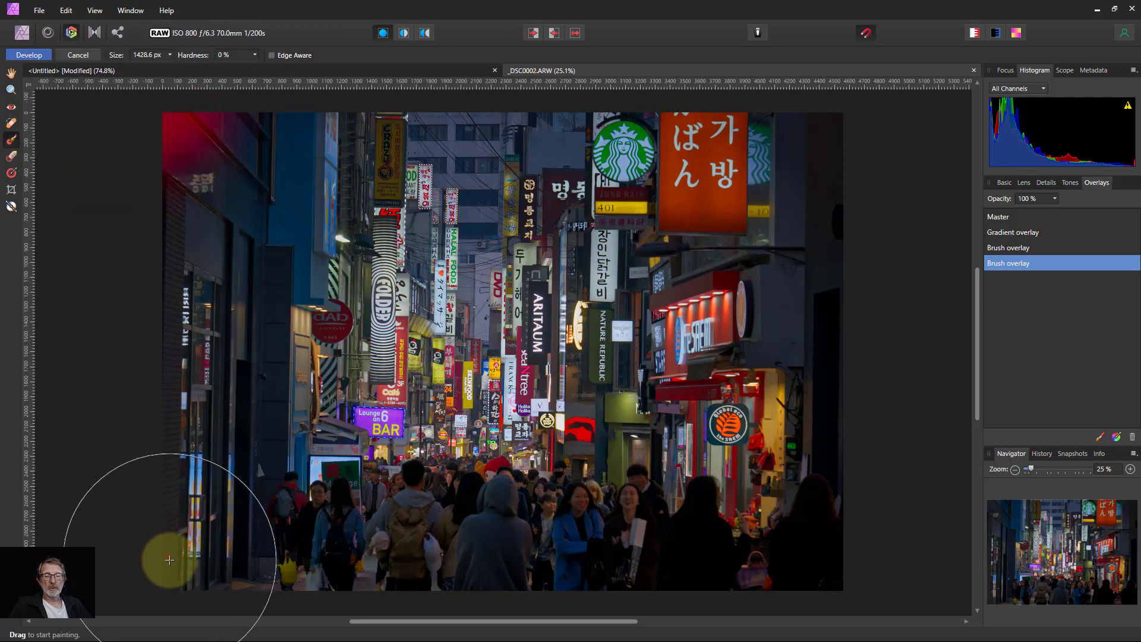
left_click_drag(169, 560, 242, 619)
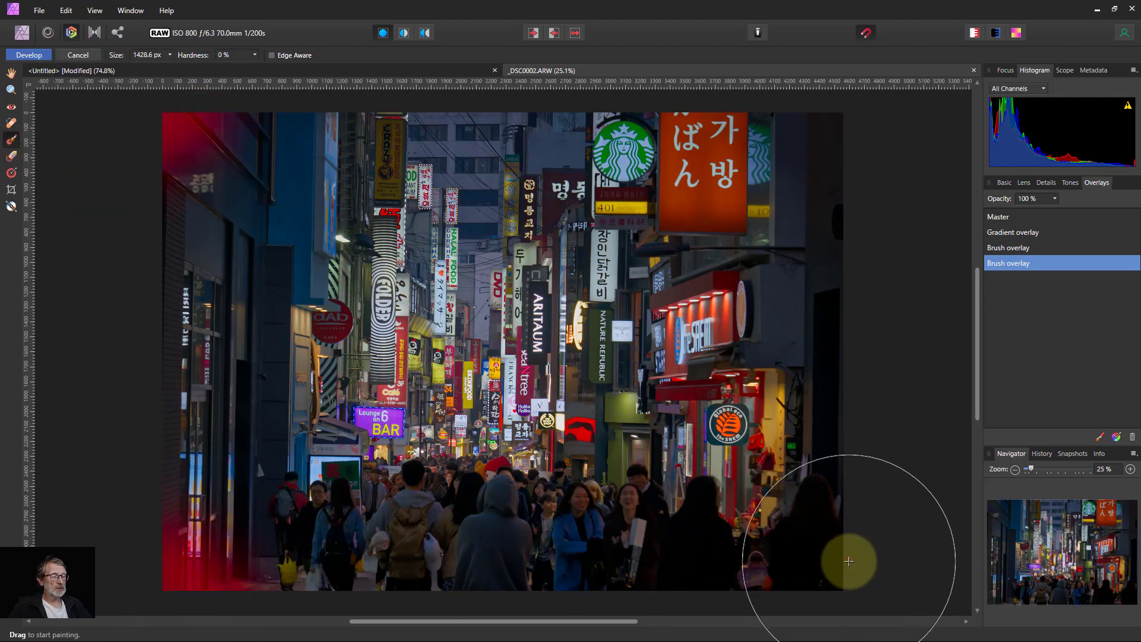
mouse_move(848, 561)
left_mouse_down()
mouse_move(817, 594)
mouse_move(857, 434)
mouse_move(834, 135)
mouse_move(818, 110)
left_mouse_up()
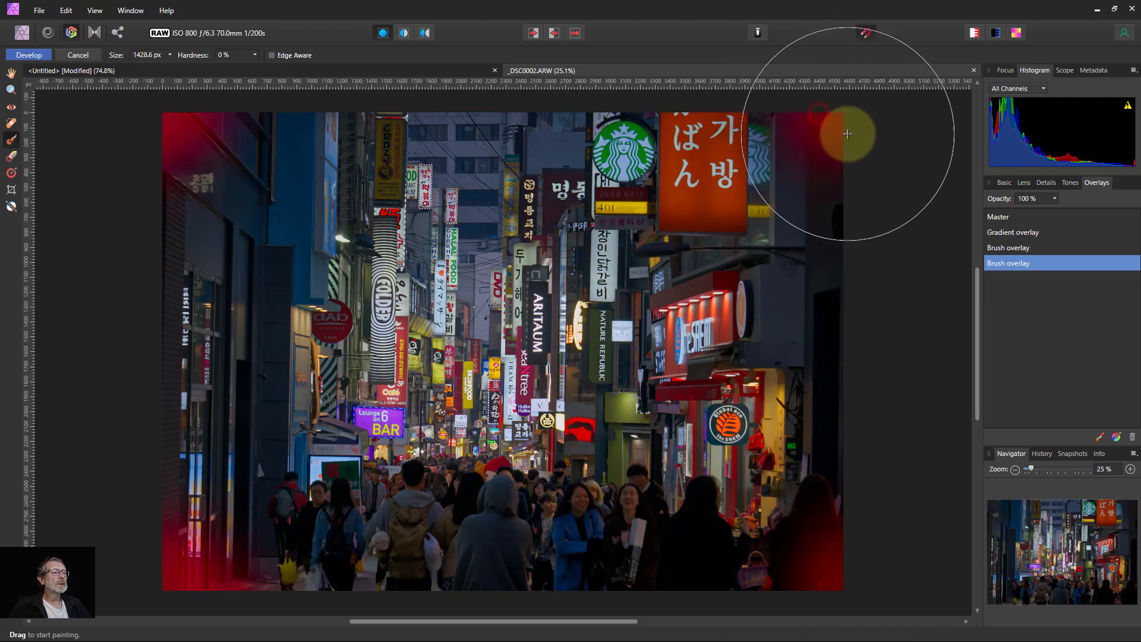
Step: Lower the new overlay's Exposure to -1.327 in the Basic tab
left_click(1004, 182)
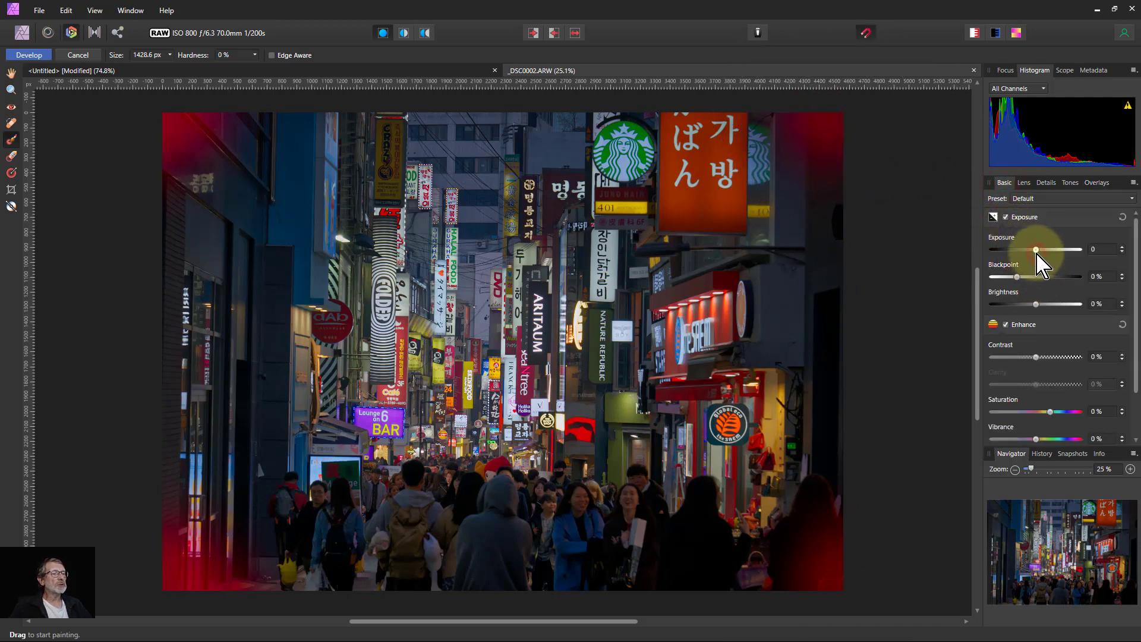
left_click_drag(1036, 250, 1033, 251)
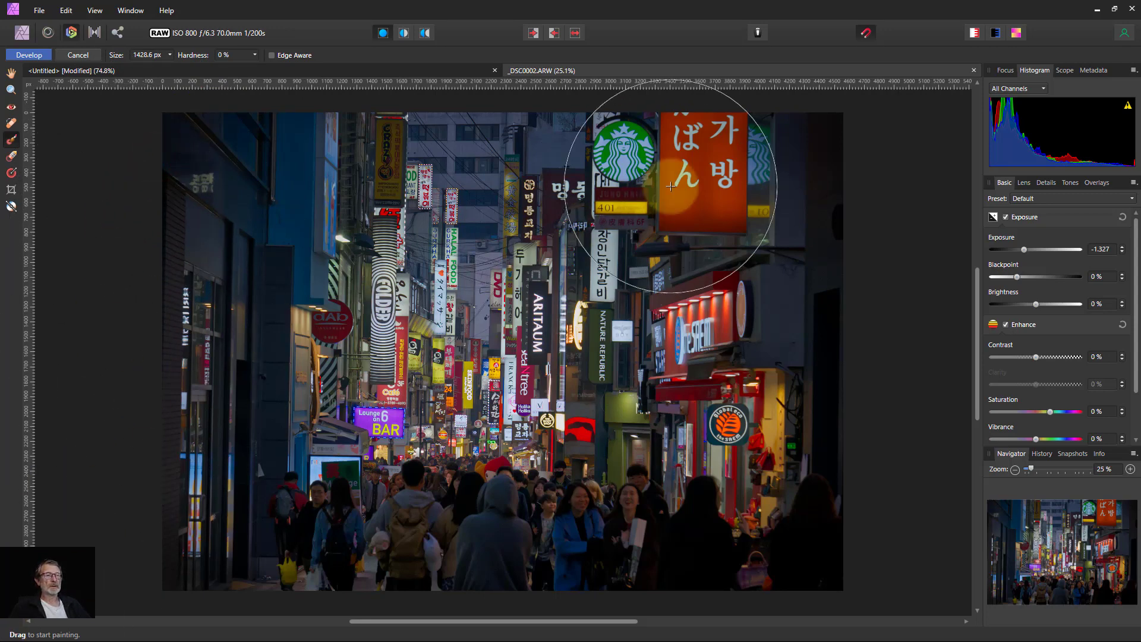
left_click(788, 104)
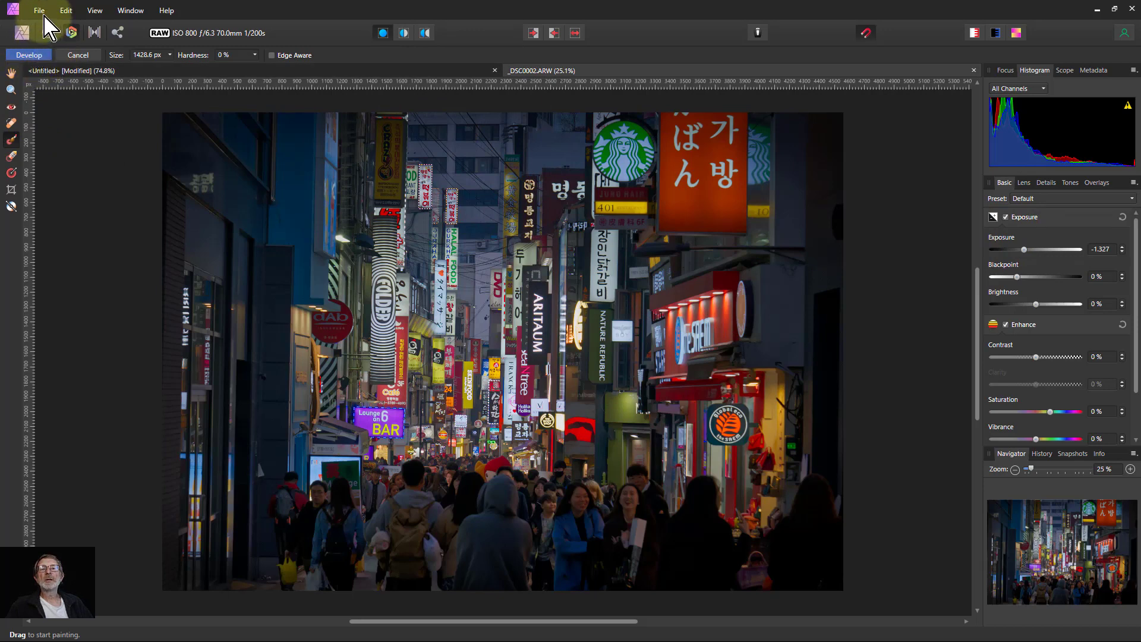
Step: Apply the RAW development to get a 16-bit Background pixel layer in the Photo persona
left_click(40, 10)
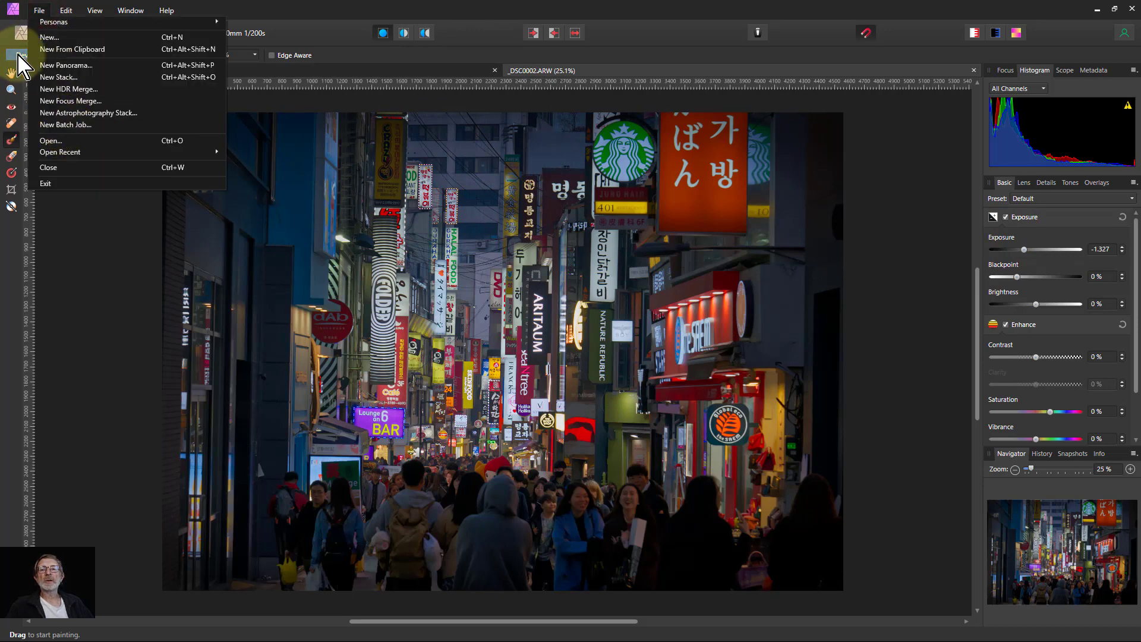
left_click(27, 59)
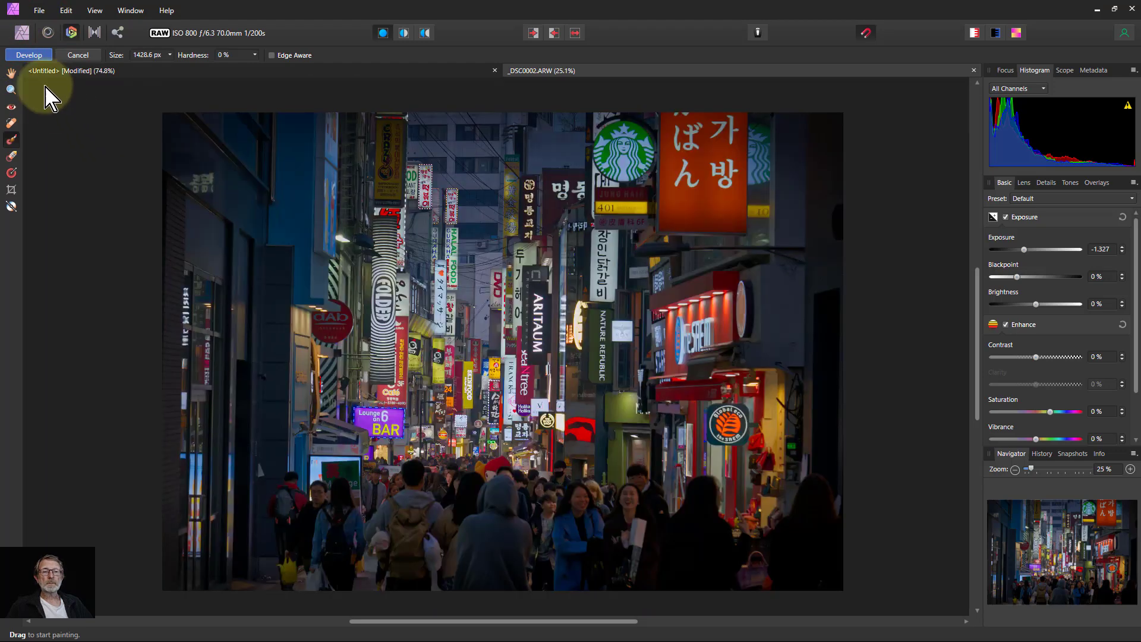
left_click(21, 32)
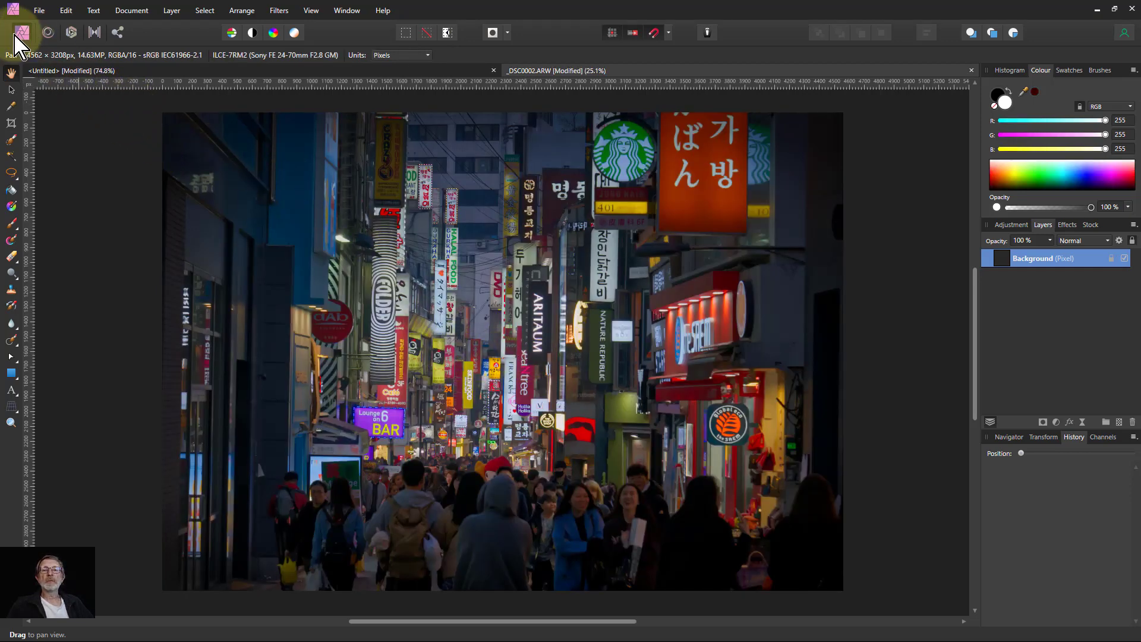
left_click(39, 11)
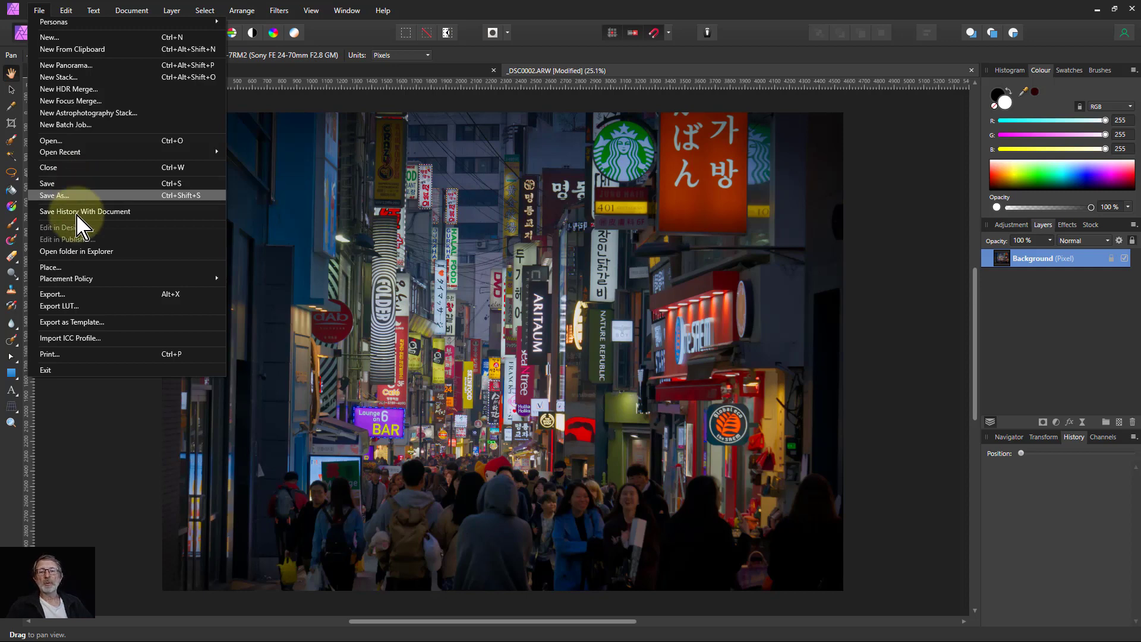
left_click(109, 293)
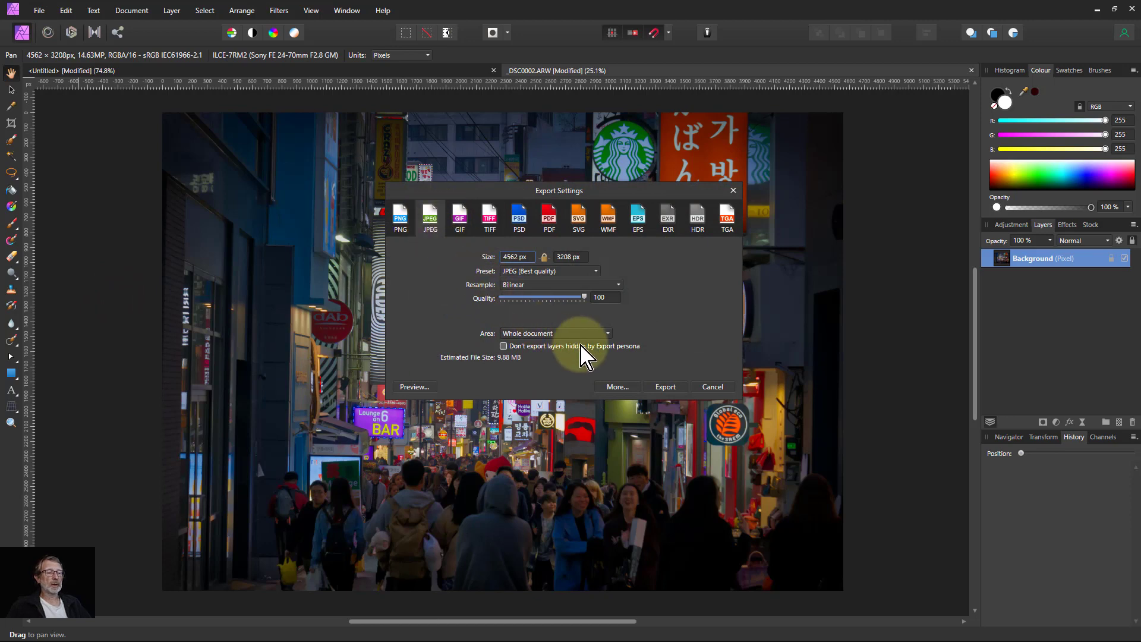
left_click(733, 190)
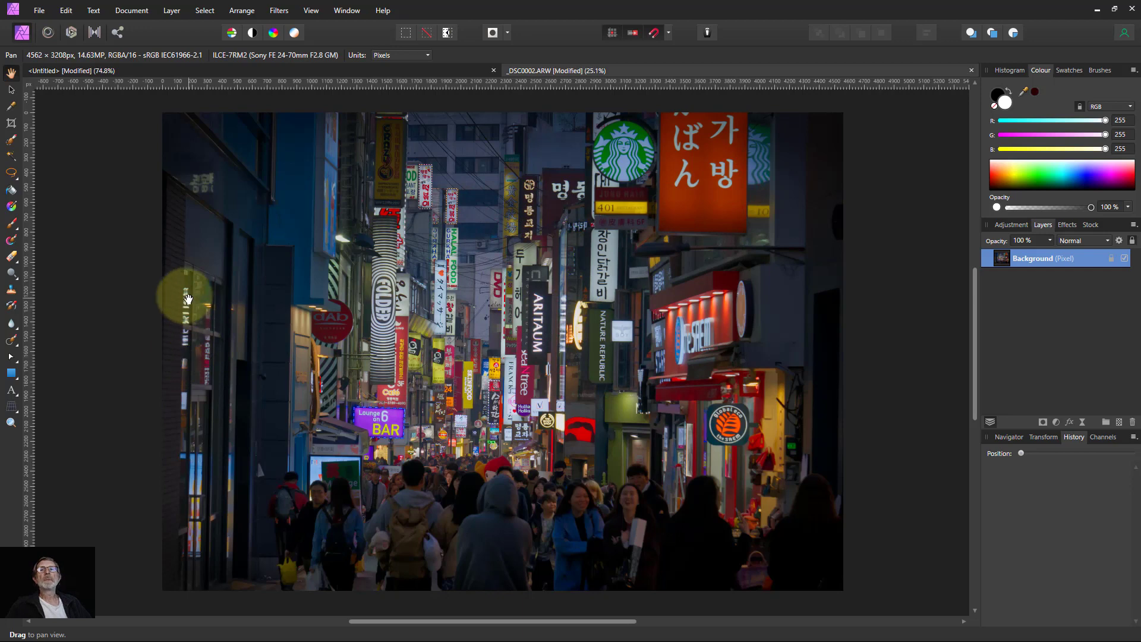